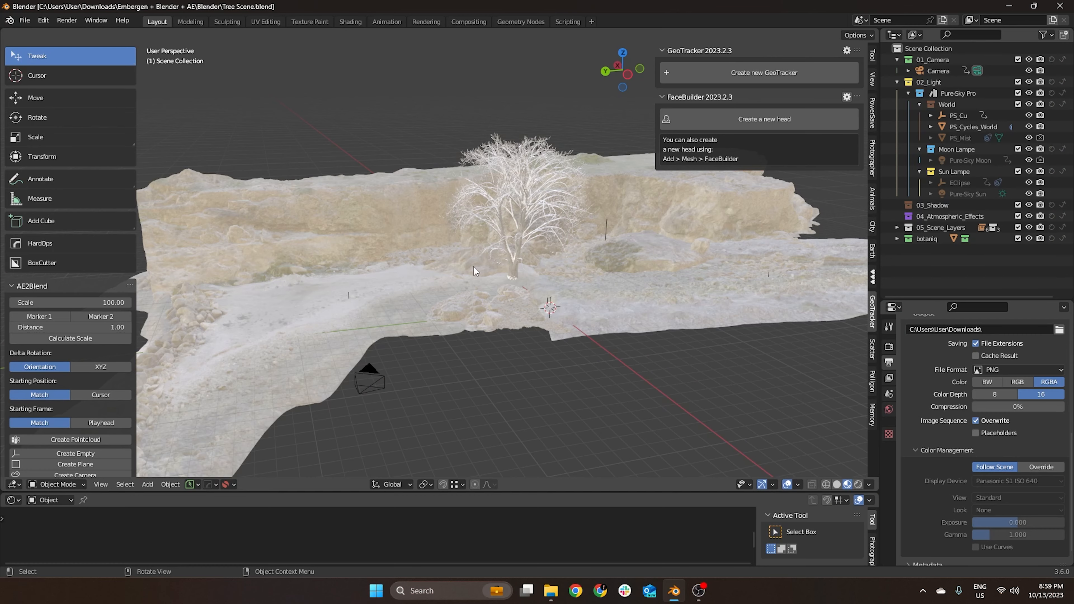
Step: Examine the bare tree and the surrounding rocky terrain from several angles and distances
{"action": "middle_click_drag", "start_coordinate": [470, 271], "coordinate": [418, 277]}
{"action": "scroll", "coordinate": [511, 259], "scroll_direction": "up", "scroll_amount": 5}
{"action": "scroll", "coordinate": [512, 259], "scroll_direction": "down", "scroll_amount": 4}
{"action": "scroll", "coordinate": [511, 258], "scroll_direction": "down", "scroll_amount": 3}
{"action": "scroll", "coordinate": [396, 263], "scroll_direction": "up", "scroll_amount": 3}
{"action": "scroll", "coordinate": [396, 263], "scroll_direction": "up", "scroll_amount": 4}
{"action": "scroll", "coordinate": [415, 271], "scroll_direction": "down", "scroll_amount": 6}
{"action": "scroll", "coordinate": [418, 261], "scroll_direction": "down", "scroll_amount": 3}
{"action": "scroll", "coordinate": [417, 276], "scroll_direction": "up", "scroll_amount": 4}
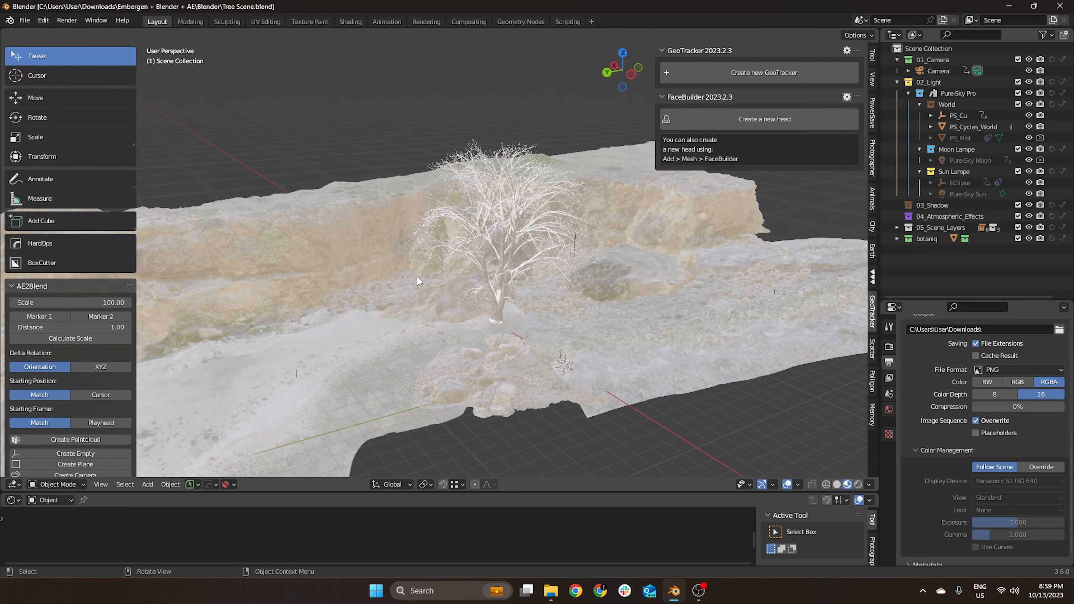
{"action": "scroll", "coordinate": [449, 276], "scroll_direction": "up", "scroll_amount": 3}
{"action": "scroll", "coordinate": [450, 276], "scroll_direction": "down", "scroll_amount": 3}
{"action": "scroll", "coordinate": [517, 305], "scroll_direction": "up", "scroll_amount": 3}
Step: Select the bare tree and preview the scene in rendered shading through the camera
{"action": "left_click", "coordinate": [508, 311]}
{"action": "scroll", "coordinate": [509, 310], "scroll_direction": "down", "scroll_amount": 1}
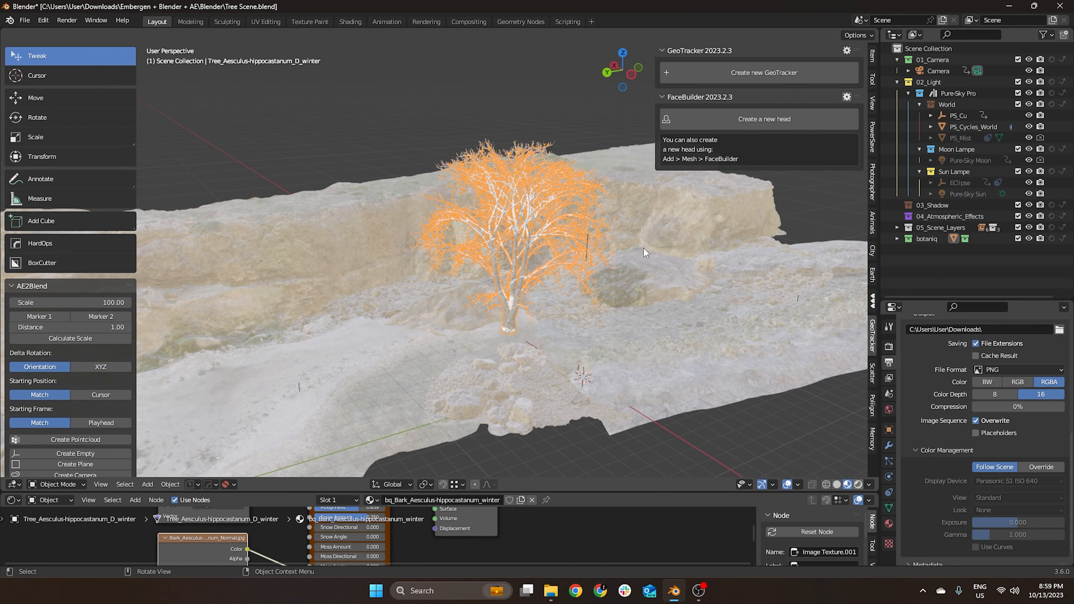
{"action": "key", "text": "z"}
{"action": "key", "text": "8"}
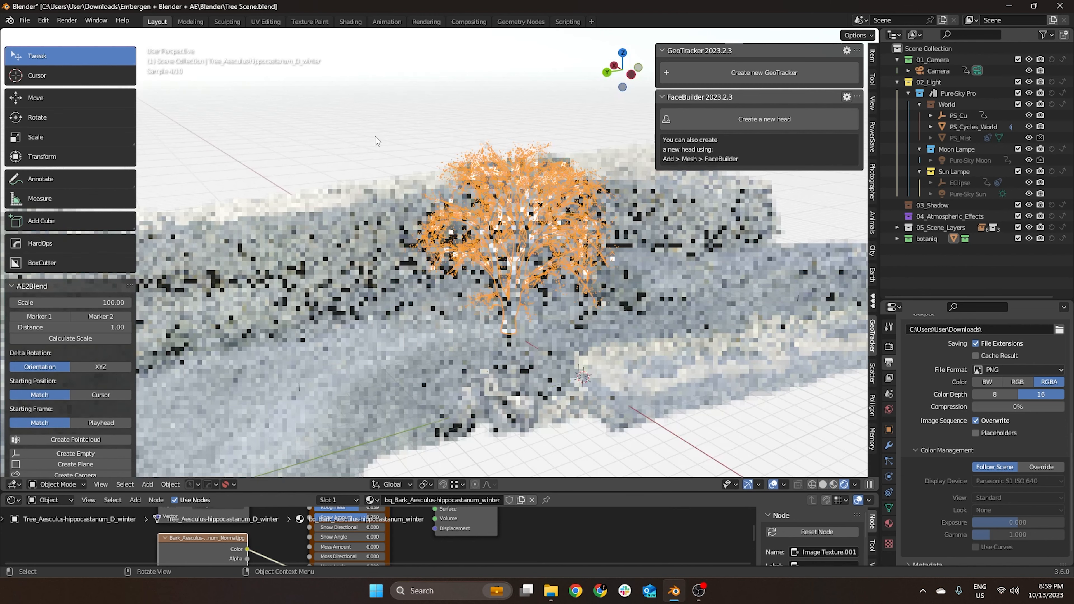
{"action": "key", "text": "KP_0"}
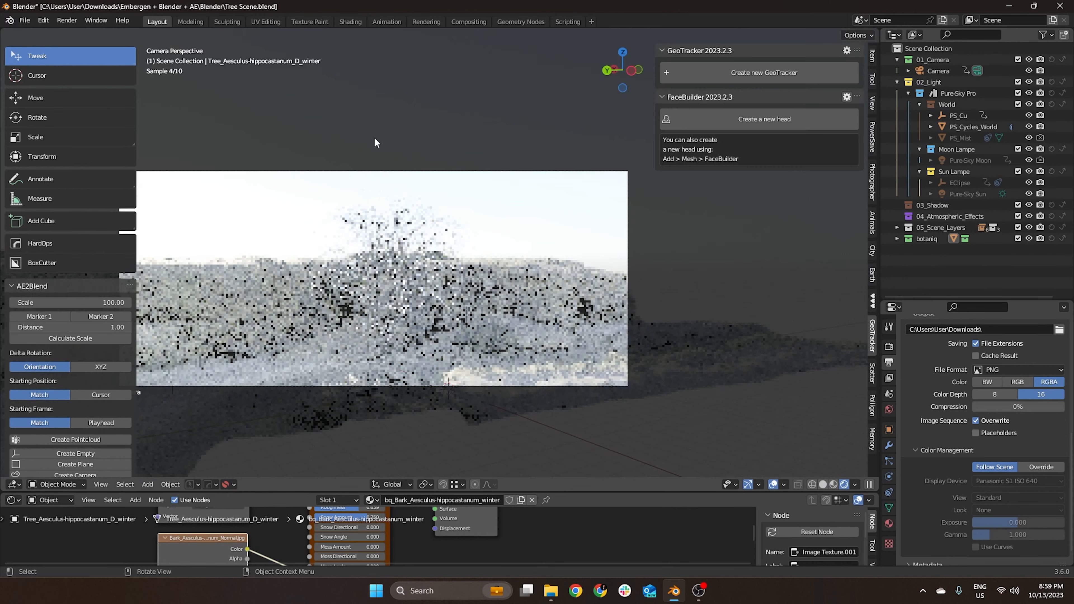
{"action": "middle_click_drag", "start_coordinate": [493, 291], "coordinate": [548, 298], "text": "shift"}
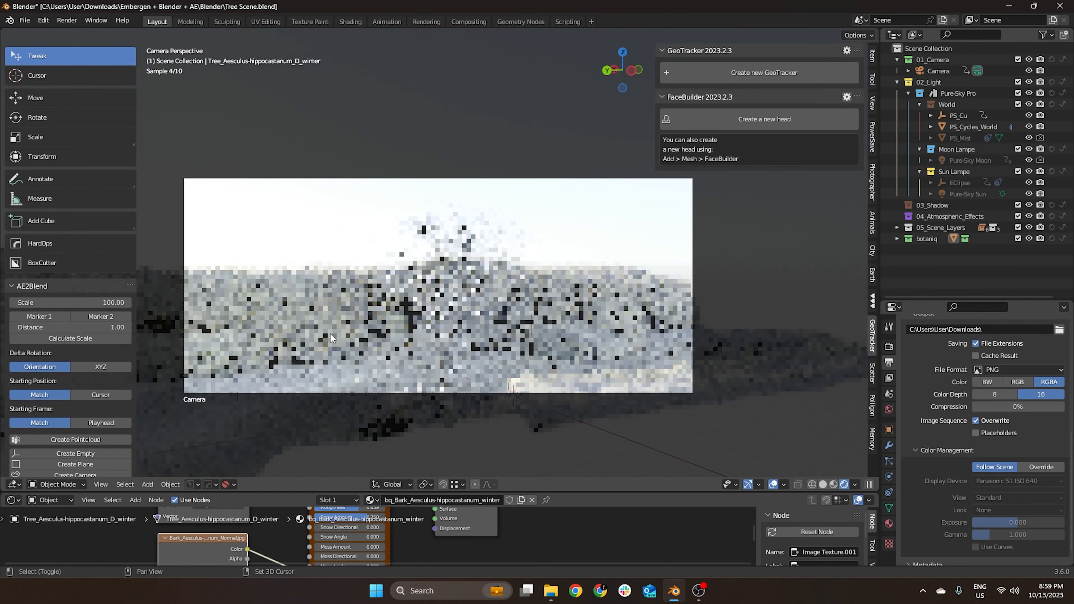
Step: Enlarge the lower editor area, turn it into a Timeline and select Camera to show its keyframes
{"action": "left_click_drag", "start_coordinate": [139, 492], "coordinate": [148, 381]}
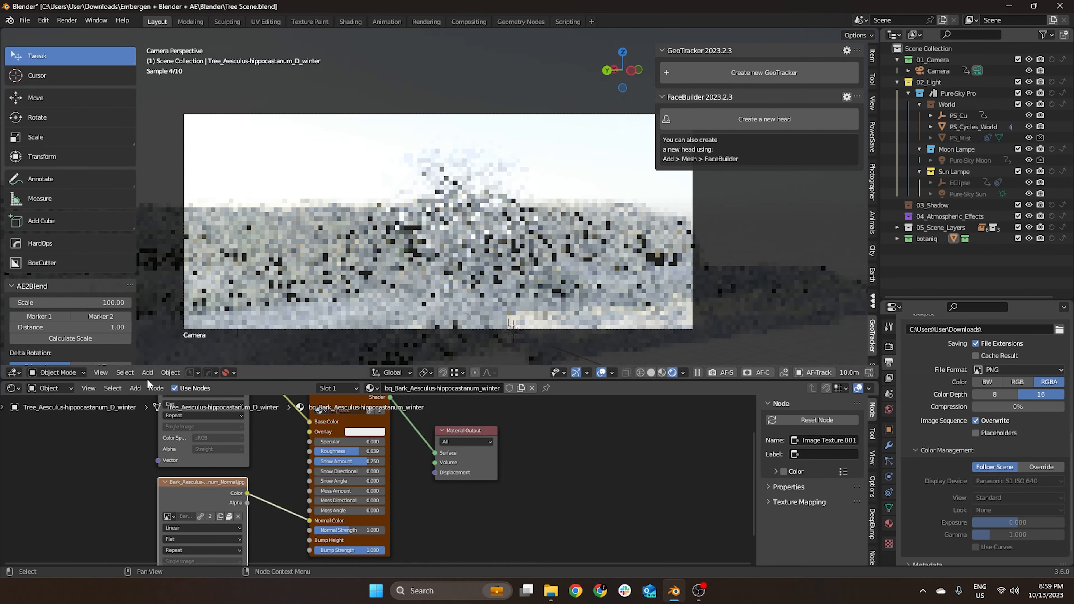
{"action": "left_click", "coordinate": [12, 388]}
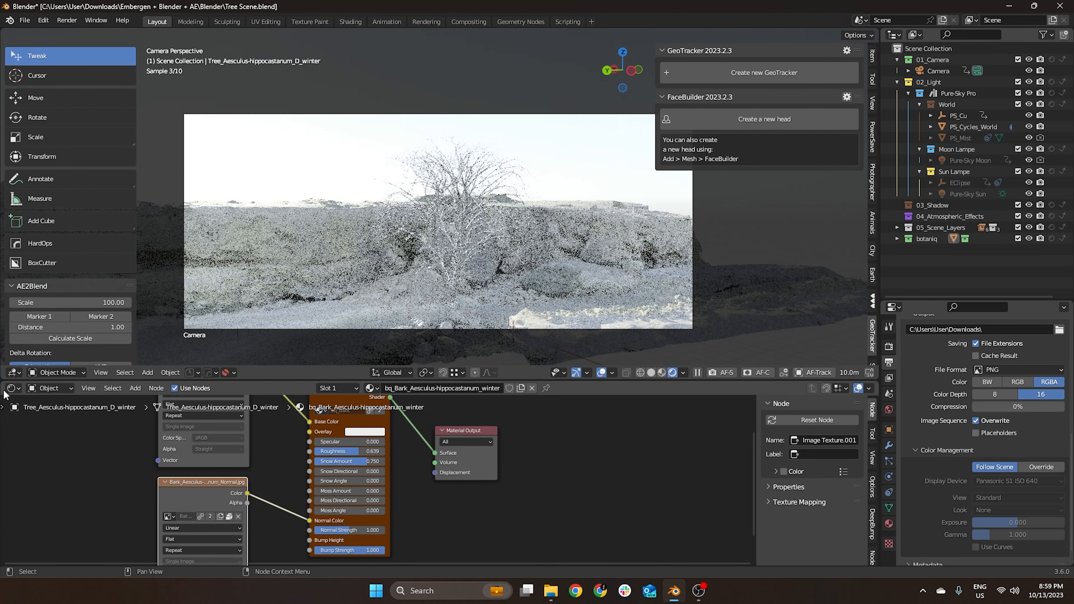
{"action": "left_click", "coordinate": [13, 389]}
{"action": "left_click", "coordinate": [154, 431]}
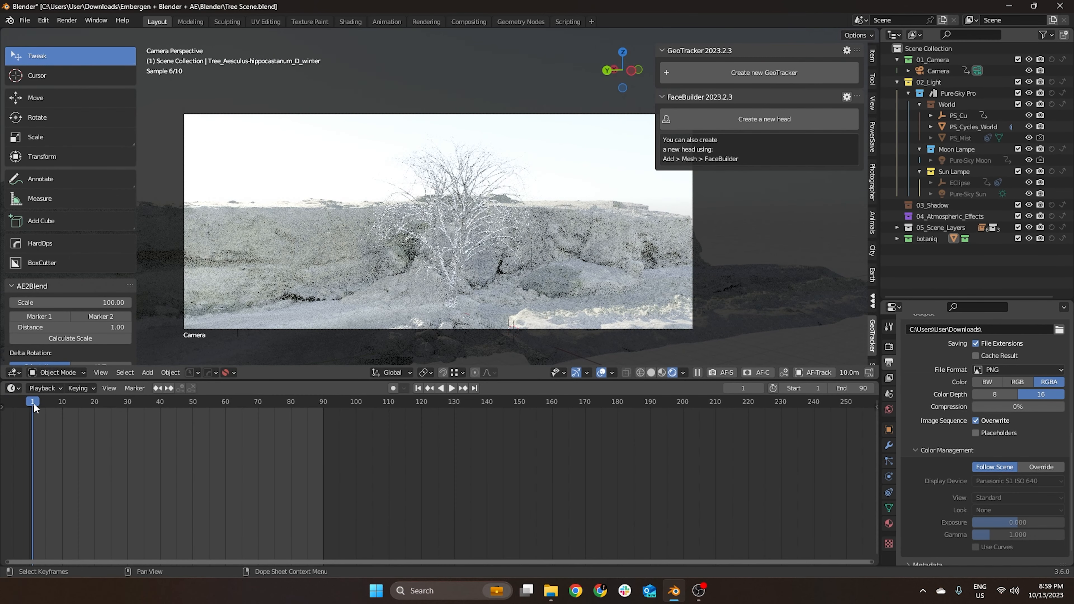
{"action": "left_click", "coordinate": [940, 70]}
{"action": "left_click_drag", "start_coordinate": [12, 400], "coordinate": [33, 409]}
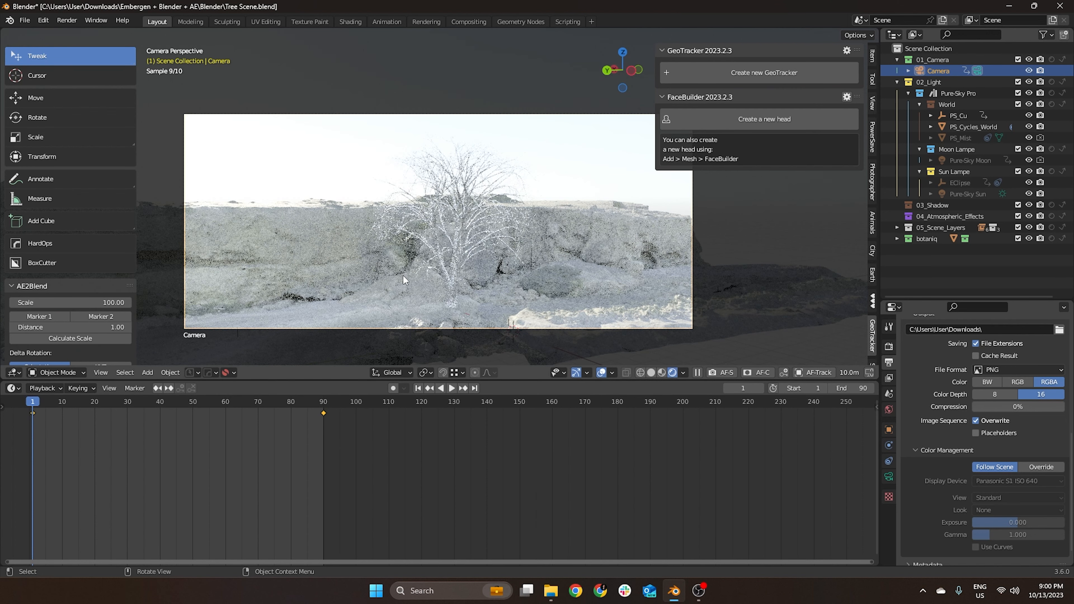
Step: Set the output frame rate to 24 fps and review the frame range and file output settings
{"action": "middle_click_drag", "start_coordinate": [402, 276], "coordinate": [402, 275]}
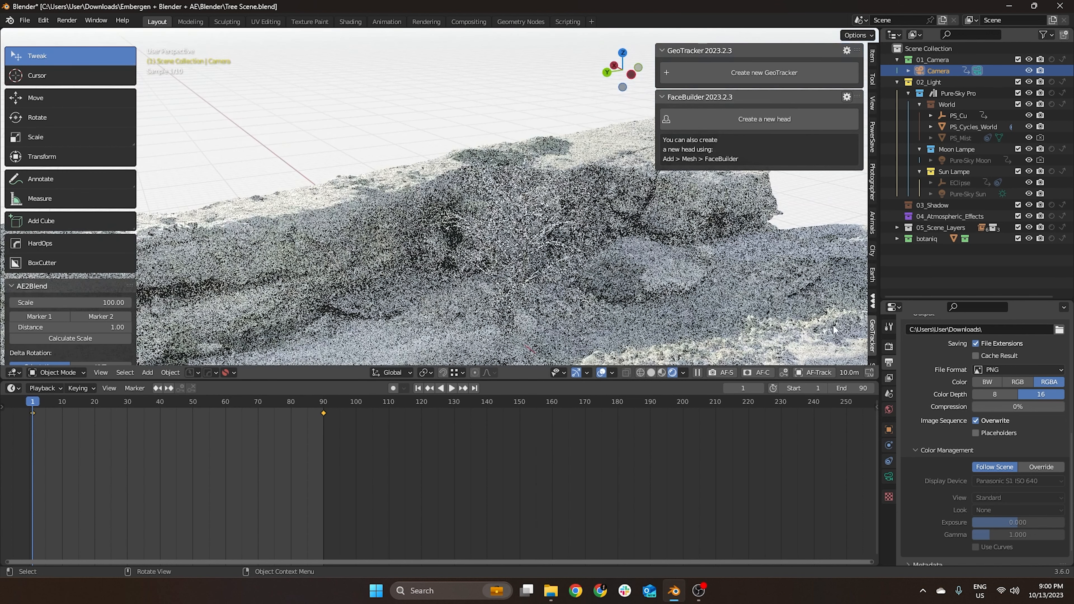
{"action": "scroll", "coordinate": [959, 353], "scroll_direction": "down", "scroll_amount": 1}
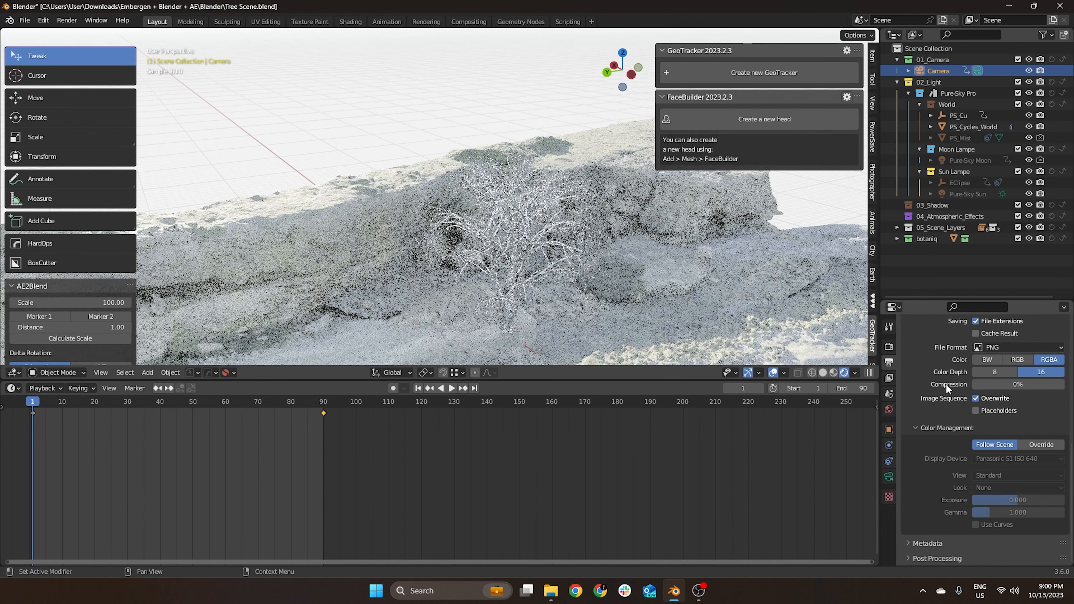
{"action": "scroll", "coordinate": [946, 384], "scroll_direction": "up", "scroll_amount": 12}
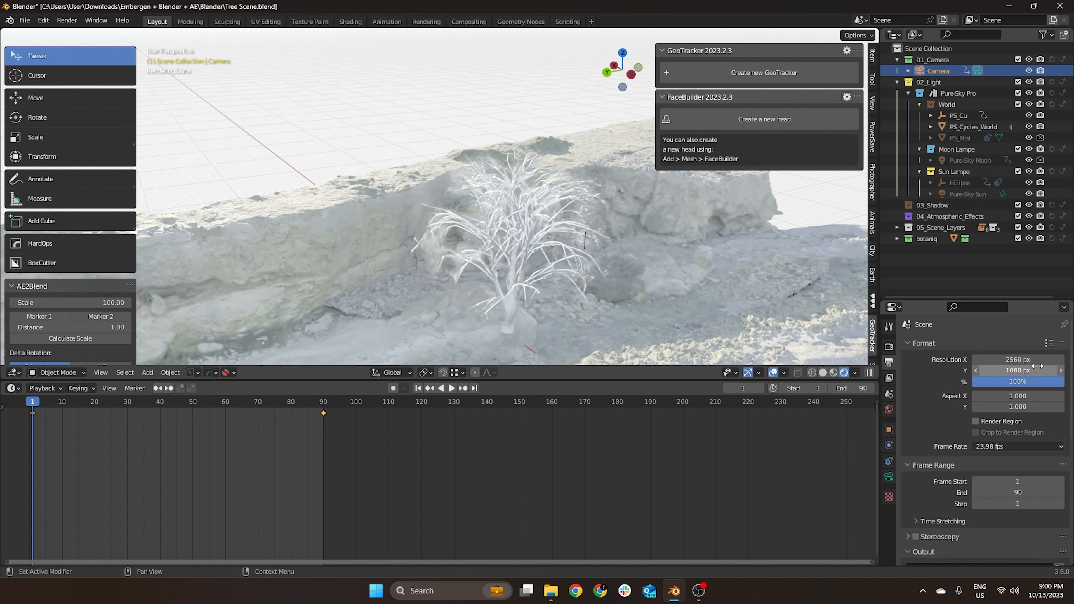
{"action": "left_click", "coordinate": [1007, 446]}
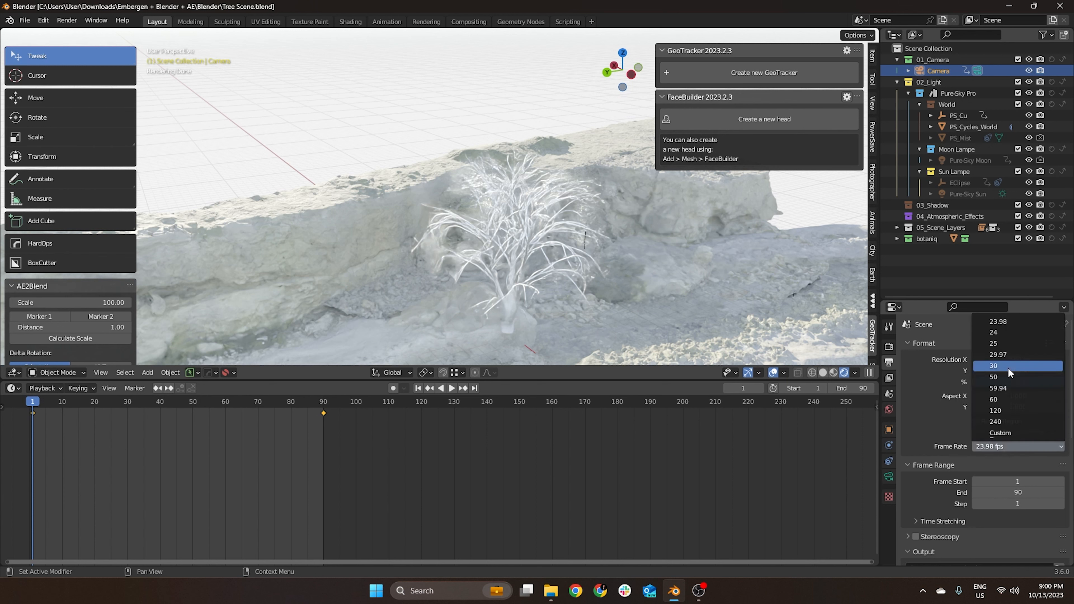
{"action": "left_click", "coordinate": [1007, 335]}
{"action": "left_click", "coordinate": [995, 448]}
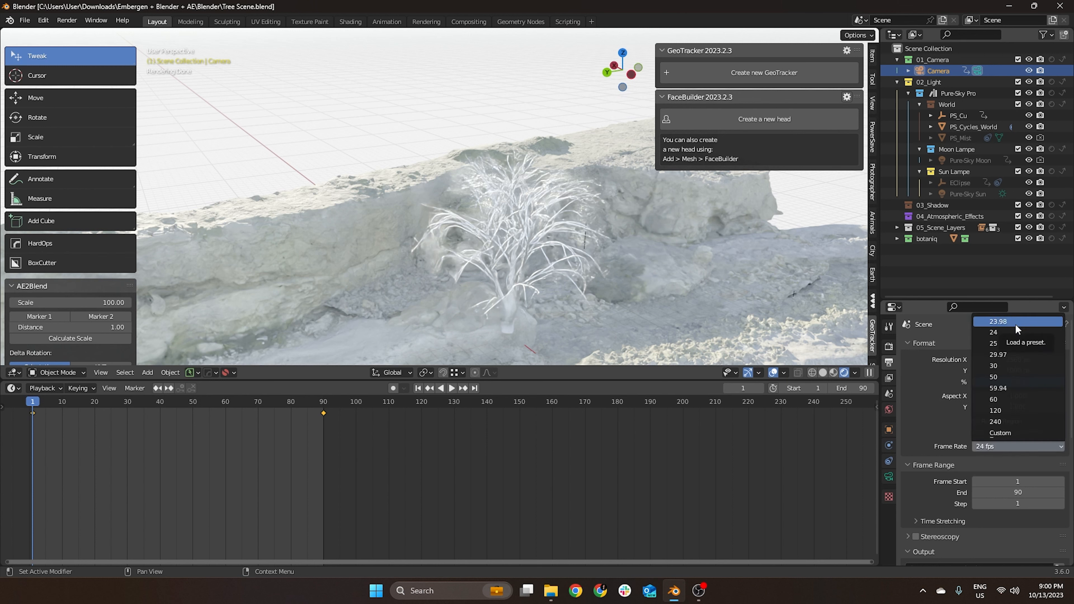
{"action": "left_click", "coordinate": [1009, 448]}
{"action": "left_click", "coordinate": [996, 332]}
{"action": "scroll", "coordinate": [935, 426], "scroll_direction": "down", "scroll_amount": 3}
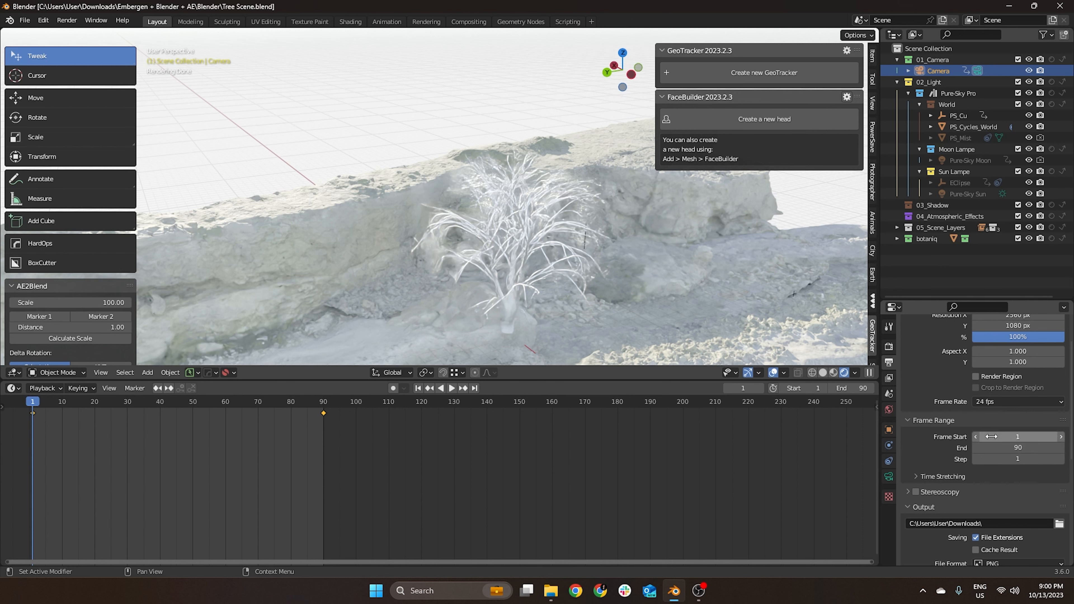
{"action": "scroll", "coordinate": [986, 436], "scroll_direction": "down", "scroll_amount": 2}
{"action": "scroll", "coordinate": [990, 428], "scroll_direction": "down", "scroll_amount": 10}
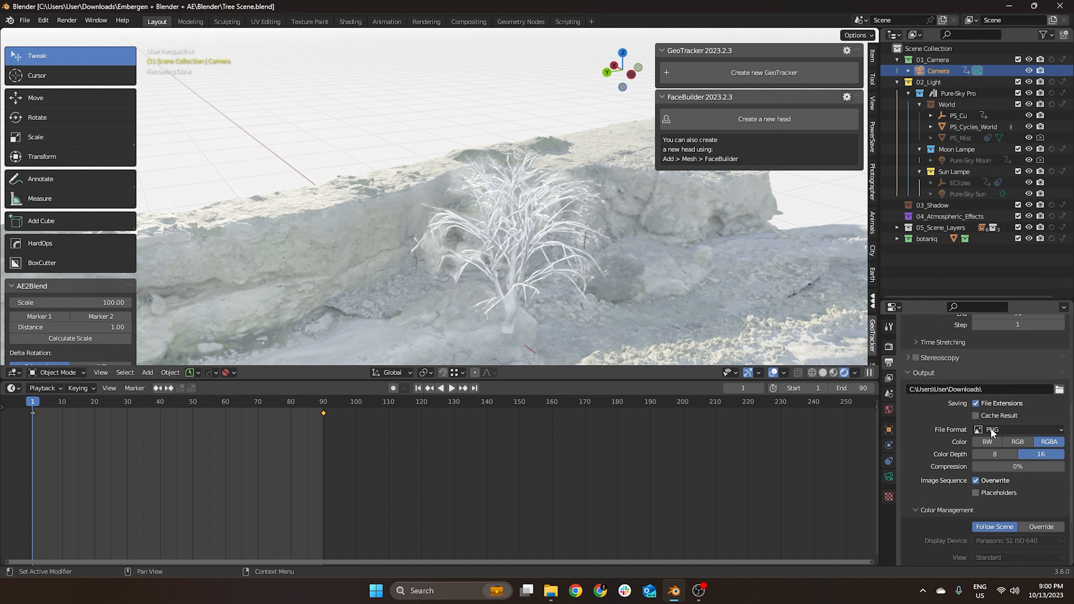
Step: Select the bare tree, enter Vertex Paint mode and display the viewport in solid shading
{"action": "left_click", "coordinate": [508, 267]}
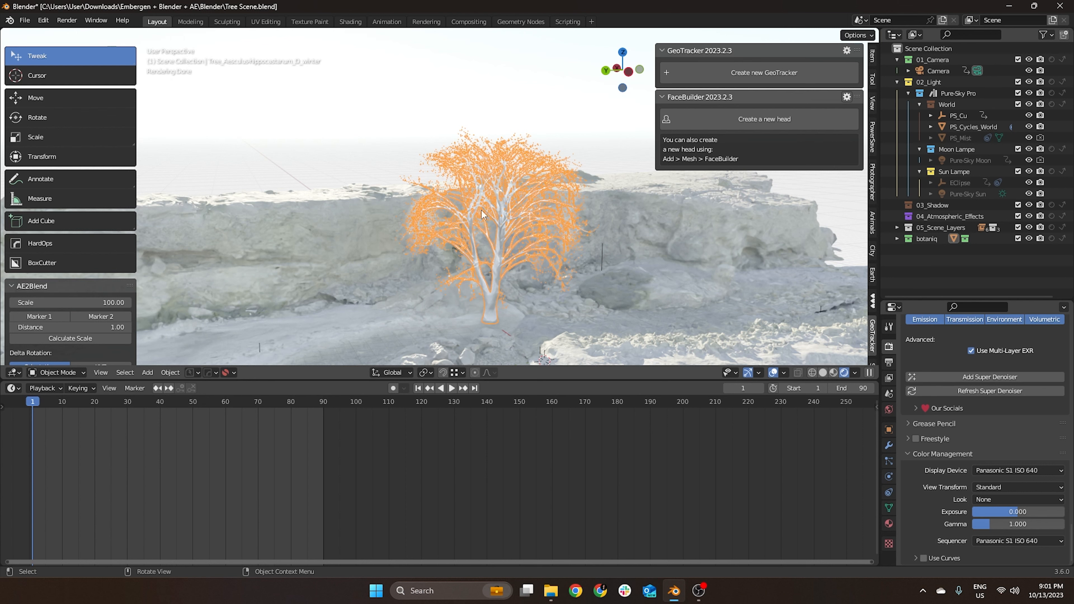
{"action": "key", "text": "Tab"}
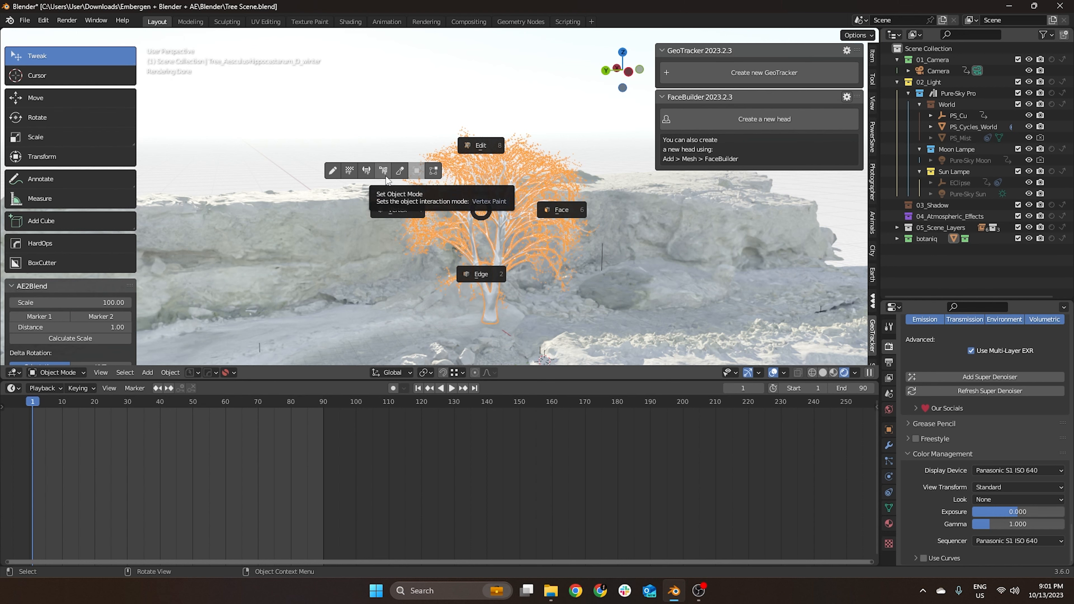
{"action": "left_click", "coordinate": [482, 213]}
{"action": "key", "text": "Tab"}
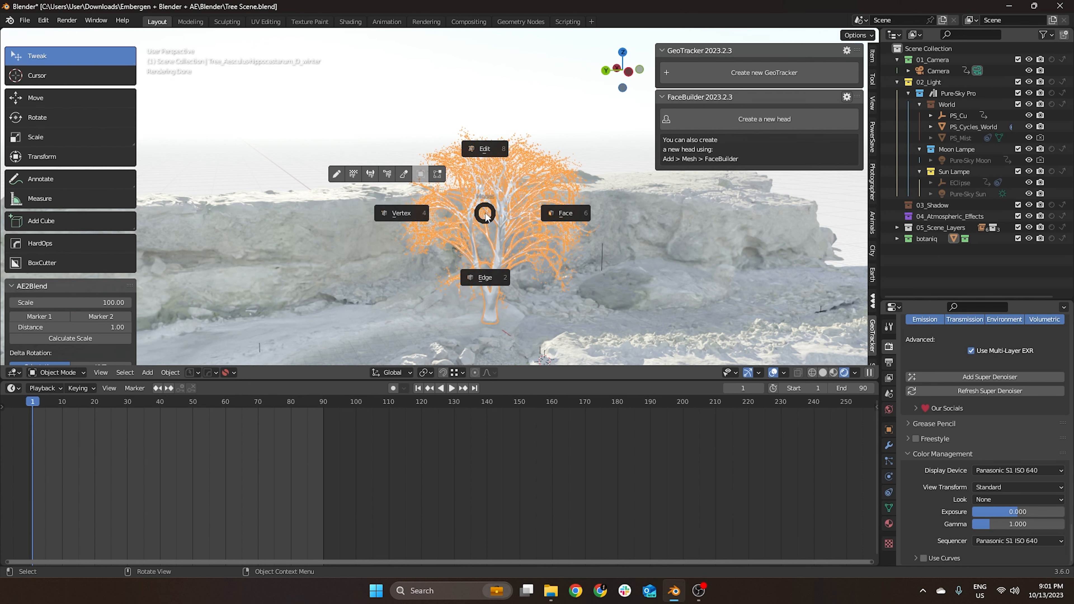
{"action": "left_click", "coordinate": [388, 174]}
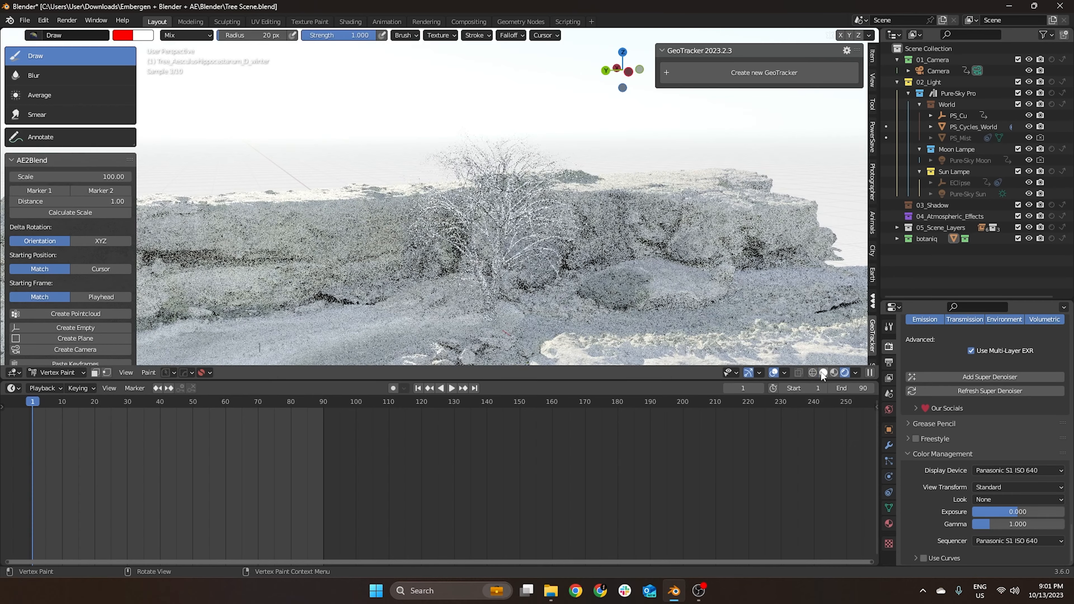
{"action": "left_click", "coordinate": [822, 373]}
Step: Set the color management display device to sRGB and inspect the red vertex colors on the tree's branches
{"action": "middle_click_drag", "start_coordinate": [457, 211], "coordinate": [482, 232]}
{"action": "scroll", "coordinate": [481, 233], "scroll_direction": "up", "scroll_amount": 7}
{"action": "middle_click_drag", "start_coordinate": [475, 335], "coordinate": [387, 205], "text": "shift"}
{"action": "scroll", "coordinate": [469, 227], "scroll_direction": "down", "scroll_amount": 6}
{"action": "left_click", "coordinate": [1006, 467]}
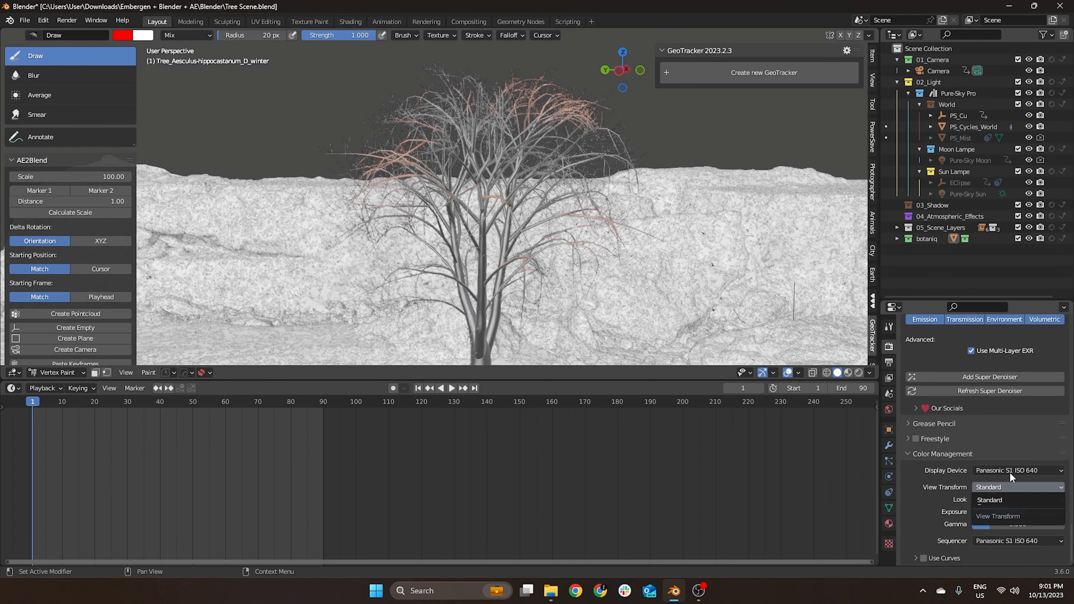
{"action": "left_click", "coordinate": [997, 483]}
{"action": "middle_click_drag", "start_coordinate": [529, 220], "coordinate": [540, 186]}
{"action": "scroll", "coordinate": [536, 190], "scroll_direction": "up", "scroll_amount": 3}
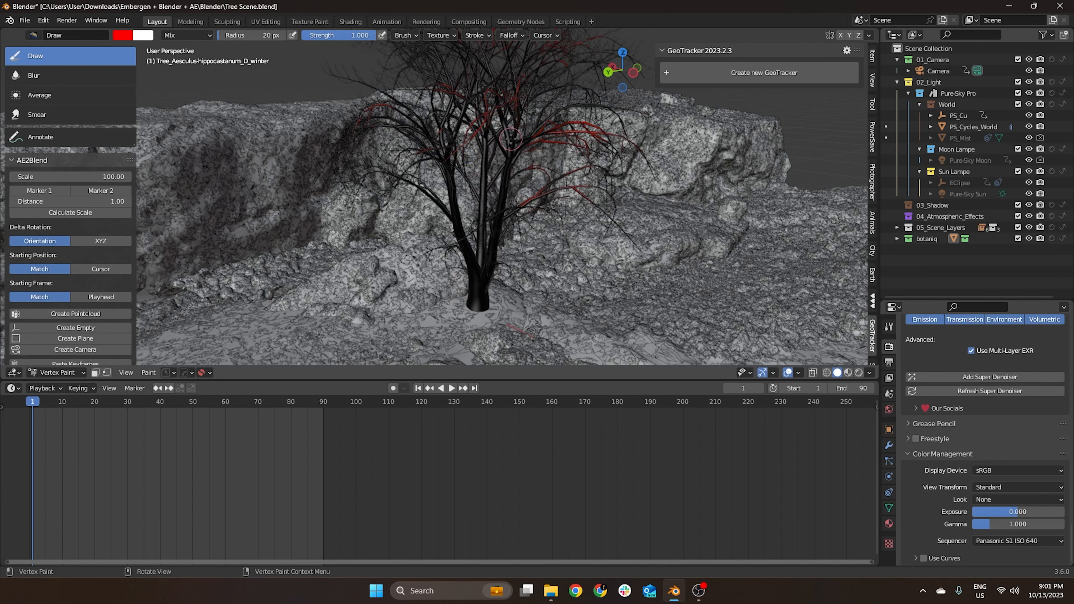
Step: Return the bare tree to Object Mode and deselect it
{"action": "key", "text": "Tab"}
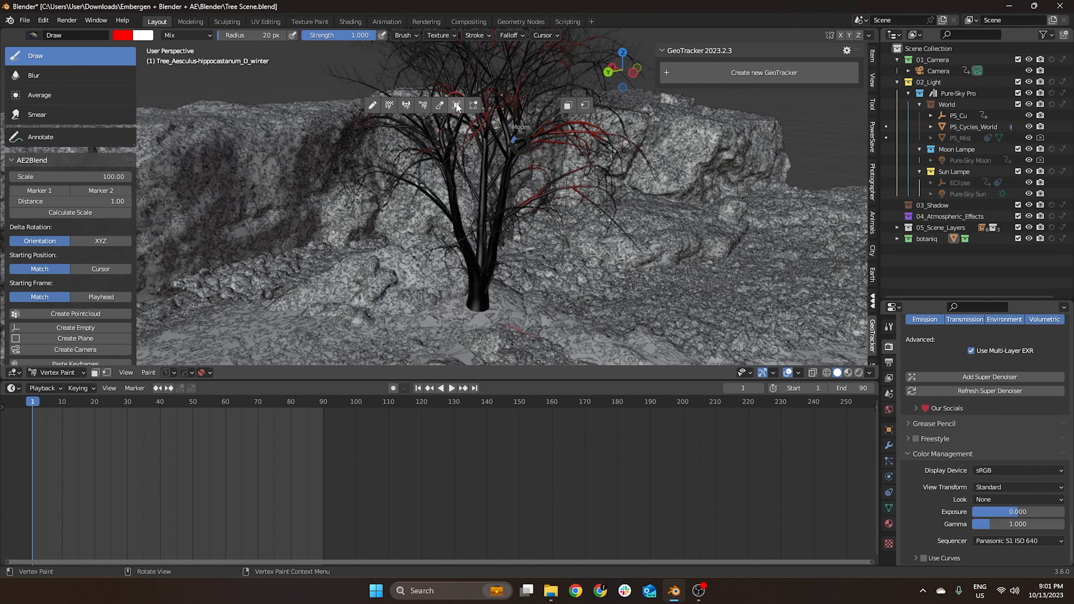
{"action": "left_click", "coordinate": [456, 106]}
{"action": "scroll", "coordinate": [705, 237], "scroll_direction": "down", "scroll_amount": 3}
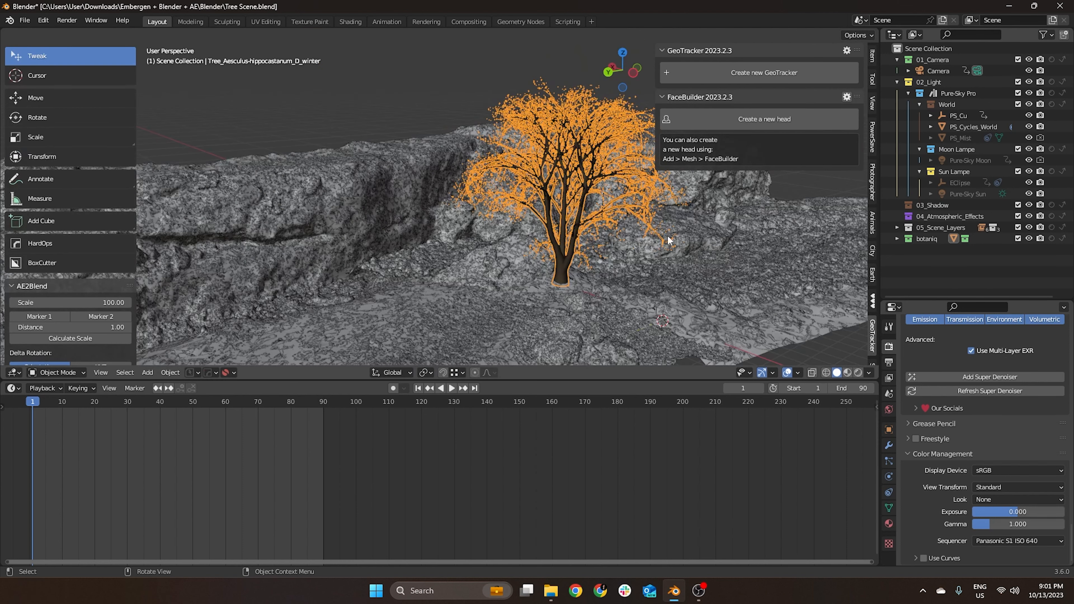
{"action": "left_click", "coordinate": [421, 105]}
Step: Find the botaniq full add-on among the viewport sidebar tools and expand its options
{"action": "key", "text": "n"}
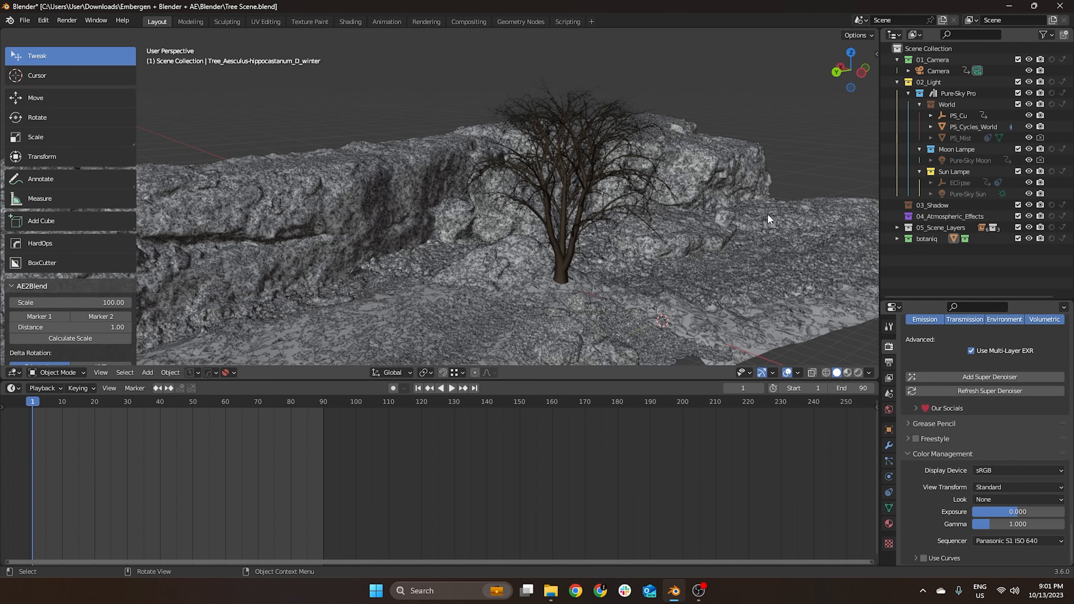
{"action": "key", "text": "n"}
{"action": "left_click", "coordinate": [873, 302]}
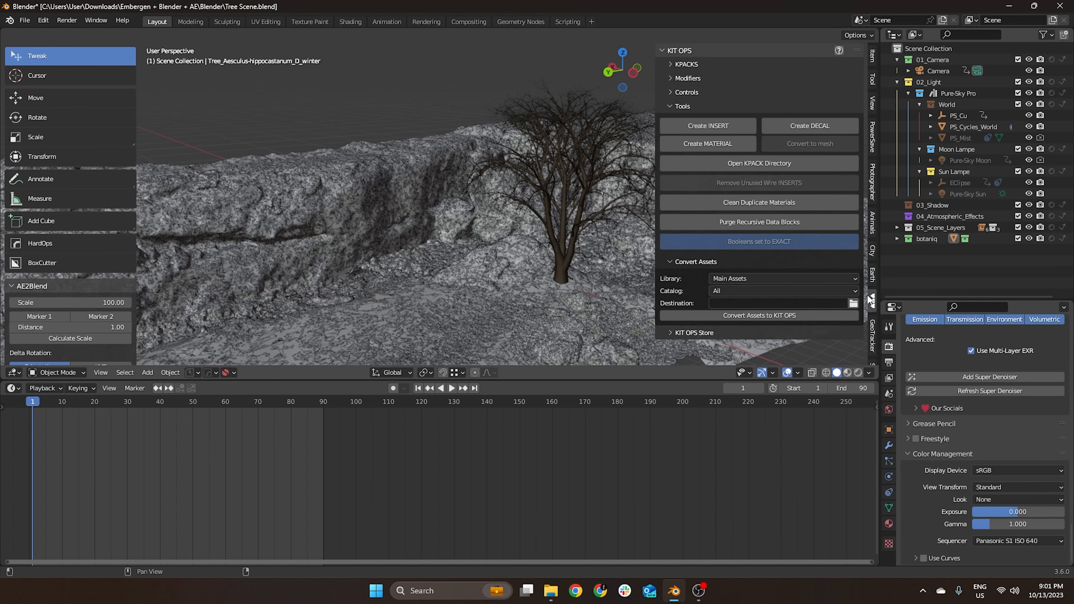
{"action": "scroll", "coordinate": [872, 303], "scroll_direction": "down", "scroll_amount": 4}
{"action": "left_click", "coordinate": [872, 350]}
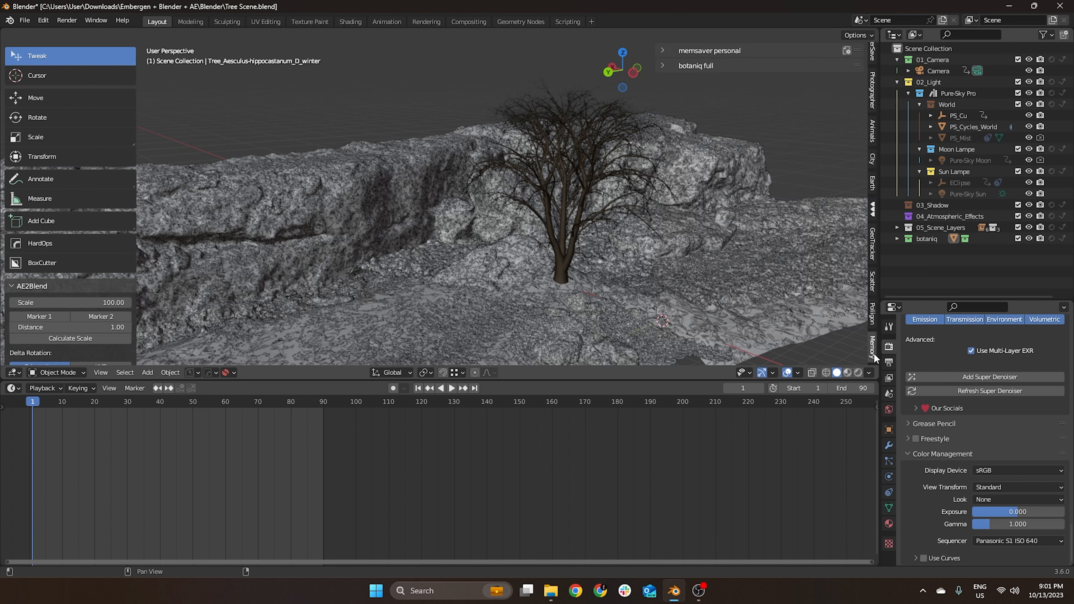
{"action": "left_click", "coordinate": [873, 315]}
{"action": "left_click", "coordinate": [874, 348]}
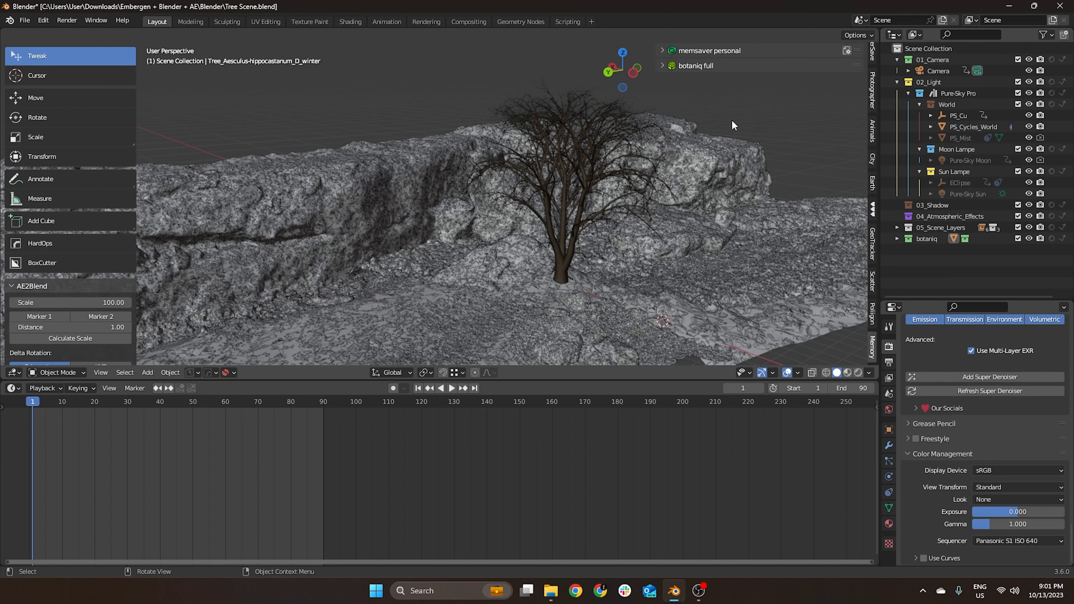
{"action": "left_click", "coordinate": [659, 63]}
Step: Spawn the deciduous botaniq asset Tree_Acer-pseudoplatanus_C_autumn and move it along the global X axis near the bare tree
{"action": "left_click", "coordinate": [726, 102]}
{"action": "left_click", "coordinate": [703, 194]}
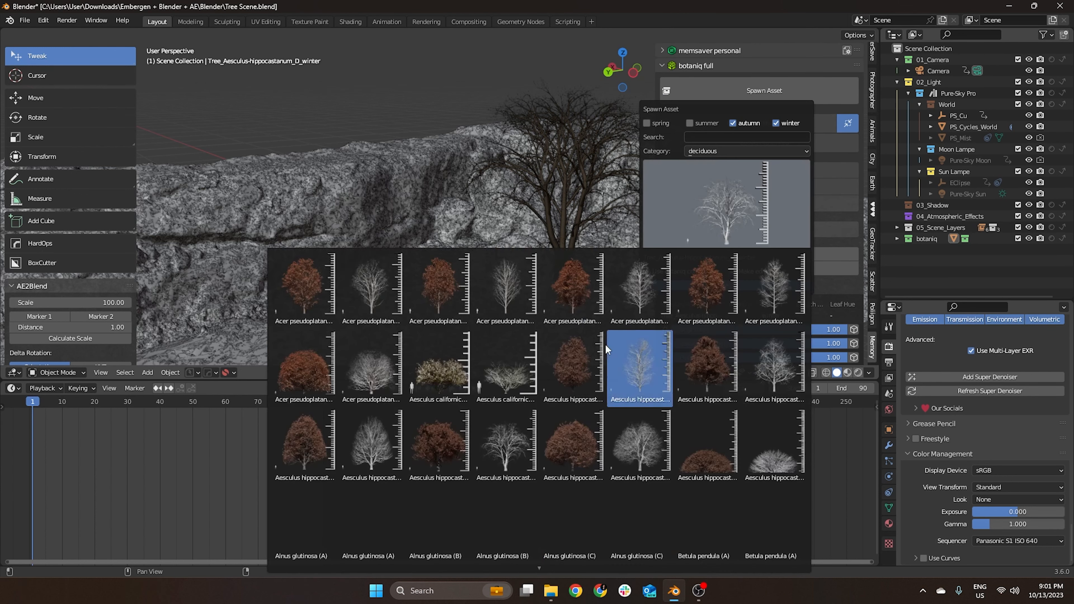
{"action": "left_click", "coordinate": [585, 287]}
{"action": "left_click", "coordinate": [724, 285]}
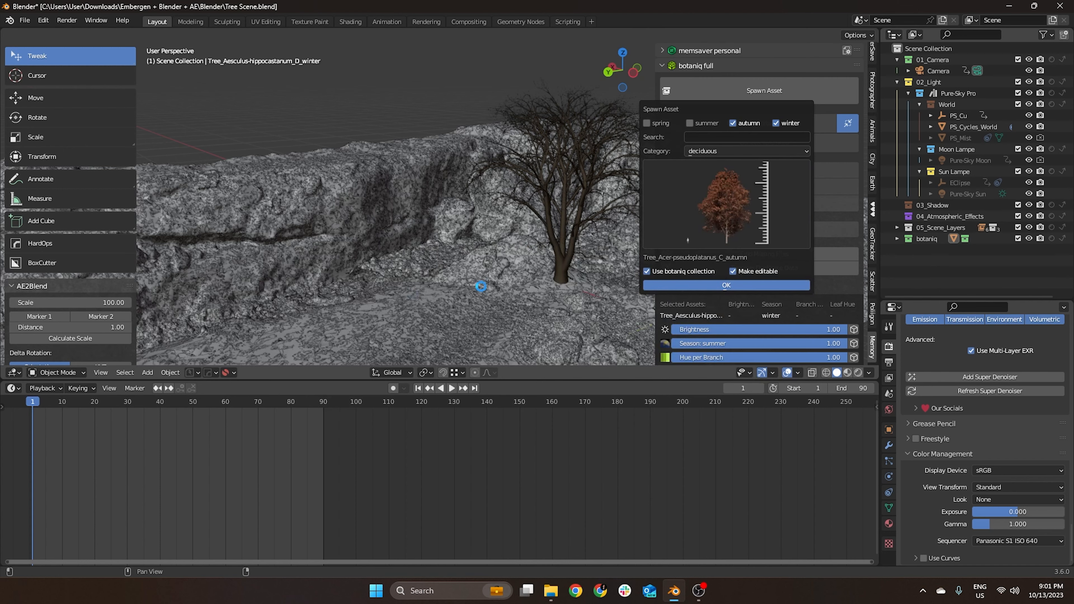
{"action": "key", "text": "g"}
{"action": "key", "text": "x"}
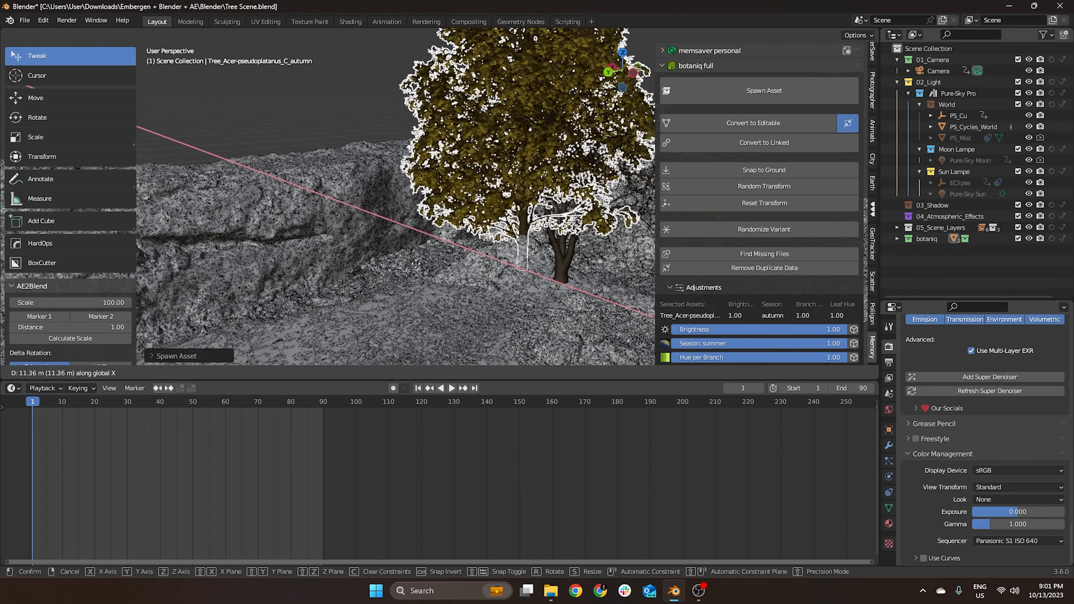
{"action": "left_click", "coordinate": [416, 263]}
{"action": "scroll", "coordinate": [482, 251], "scroll_direction": "down", "scroll_amount": 2}
{"action": "middle_click_drag", "start_coordinate": [483, 250], "coordinate": [476, 236], "text": "shift"}
Step: Enter Vertex Paint mode on the autumn tree and set the brush color to black
{"action": "key", "text": "Tab"}
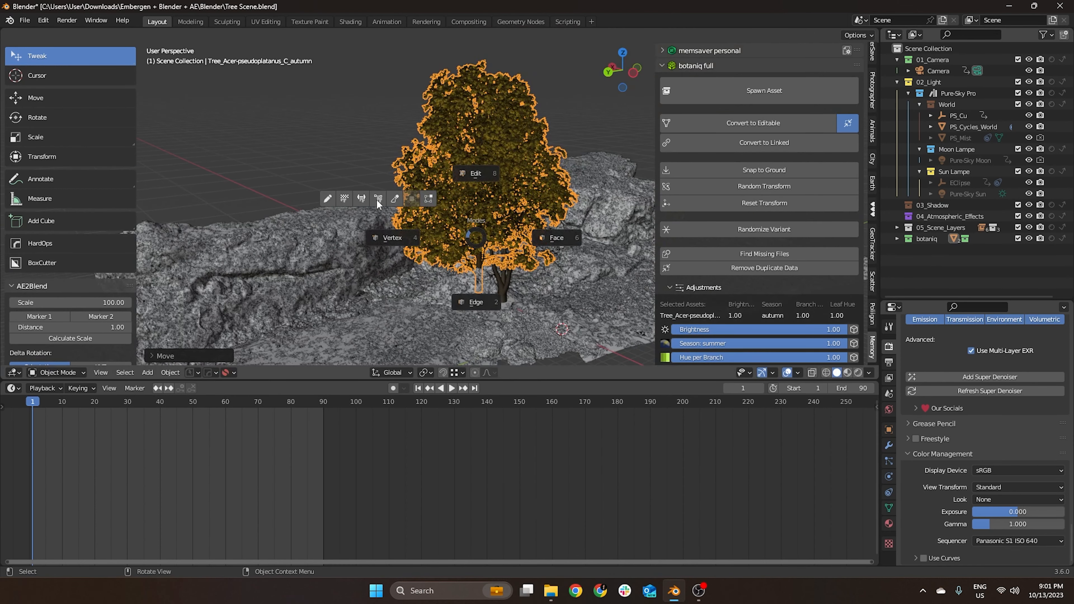
{"action": "left_click", "coordinate": [376, 199]}
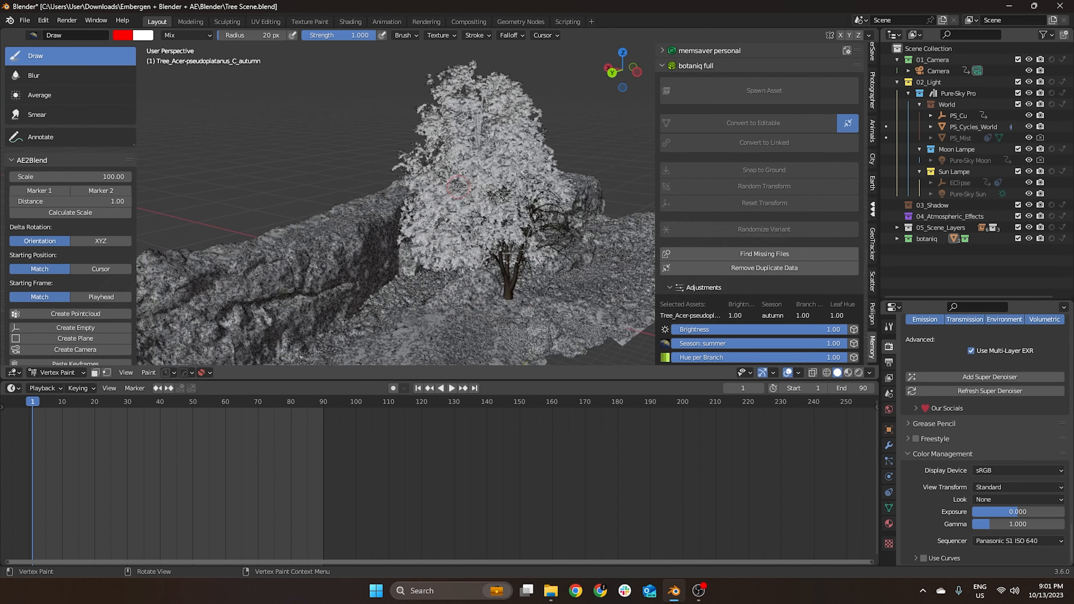
{"action": "scroll", "coordinate": [372, 143], "scroll_direction": "up", "scroll_amount": 5}
{"action": "left_click", "coordinate": [127, 36]}
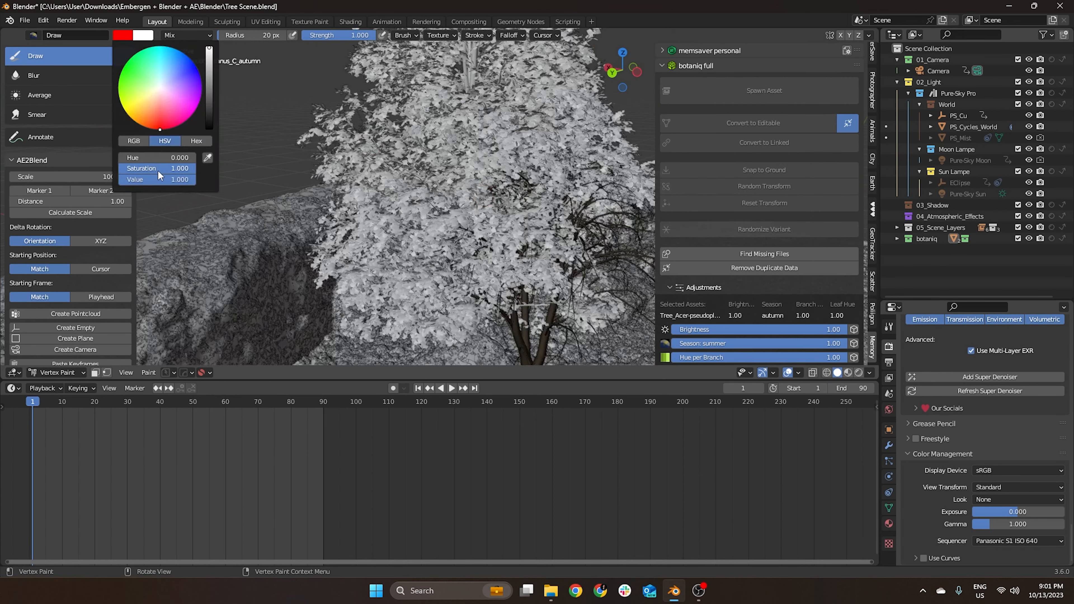
{"action": "mouse_move", "coordinate": [139, 156]}
{"action": "left_mouse_down"}
{"action": "mouse_move", "coordinate": [196, 156]}
{"action": "mouse_move", "coordinate": [121, 156]}
{"action": "left_mouse_up"}
{"action": "left_click_drag", "start_coordinate": [187, 179], "coordinate": [119, 179]}
{"action": "scroll", "coordinate": [337, 95], "scroll_direction": "down", "scroll_amount": 3}
{"action": "scroll", "coordinate": [337, 95], "scroll_direction": "up", "scroll_amount": 1}
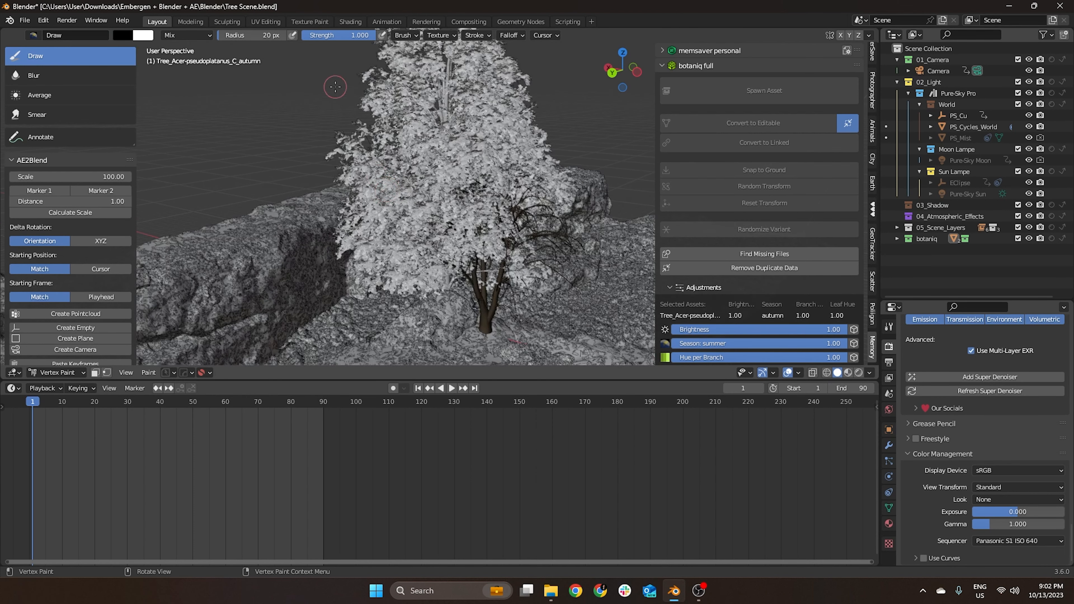
Step: Enlarge the brush radius to 500 px and paint the autumn tree's entire foliage black from all sides
{"action": "left_click_drag", "start_coordinate": [231, 38], "coordinate": [286, 38]}
{"action": "left_click", "coordinate": [453, 154]}
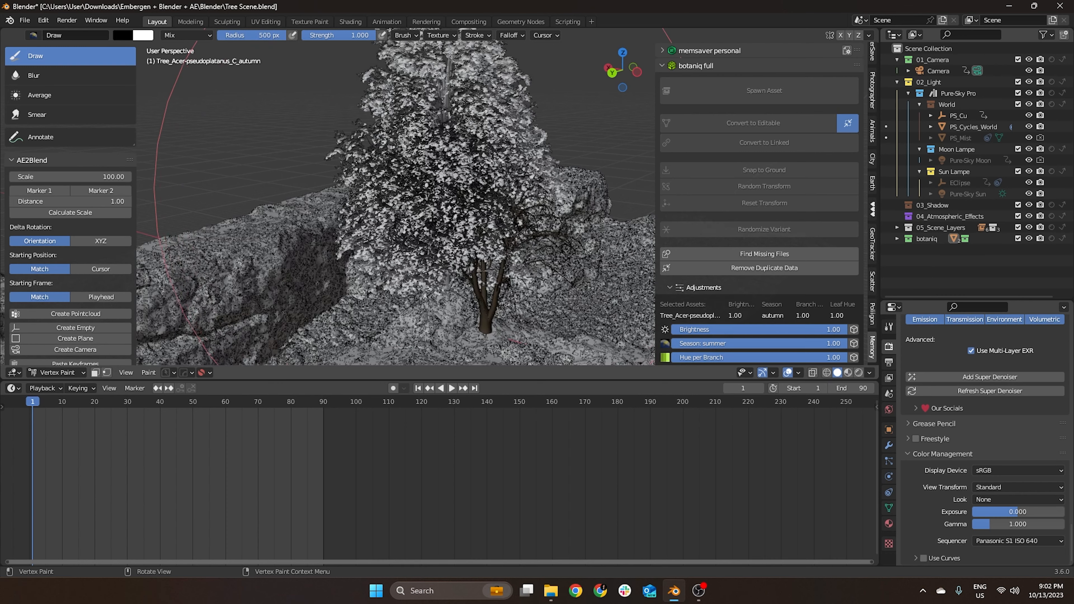
{"action": "left_click_drag", "start_coordinate": [456, 99], "coordinate": [461, 101]}
{"action": "middle_click_drag", "start_coordinate": [461, 101], "coordinate": [517, 104]}
{"action": "left_click_drag", "start_coordinate": [439, 139], "coordinate": [410, 141]}
{"action": "middle_click_drag", "start_coordinate": [409, 141], "coordinate": [456, 126]}
{"action": "left_click_drag", "start_coordinate": [380, 127], "coordinate": [326, 131]}
{"action": "middle_click_drag", "start_coordinate": [325, 131], "coordinate": [418, 157]}
{"action": "left_click_drag", "start_coordinate": [324, 143], "coordinate": [278, 230]}
{"action": "scroll", "coordinate": [296, 235], "scroll_direction": "down", "scroll_amount": 5}
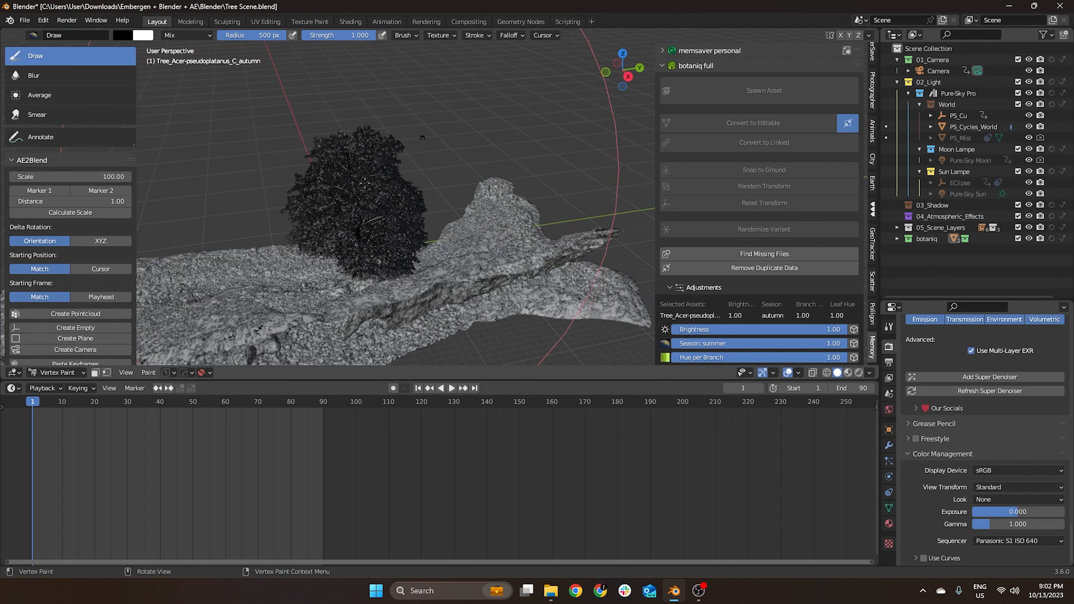
{"action": "mouse_move", "coordinate": [330, 244]}
{"action": "middle_mouse_down"}
{"action": "mouse_move", "coordinate": [342, 219]}
{"action": "mouse_move", "coordinate": [328, 191]}
{"action": "mouse_move", "coordinate": [387, 134]}
{"action": "mouse_move", "coordinate": [333, 213]}
{"action": "middle_mouse_up"}
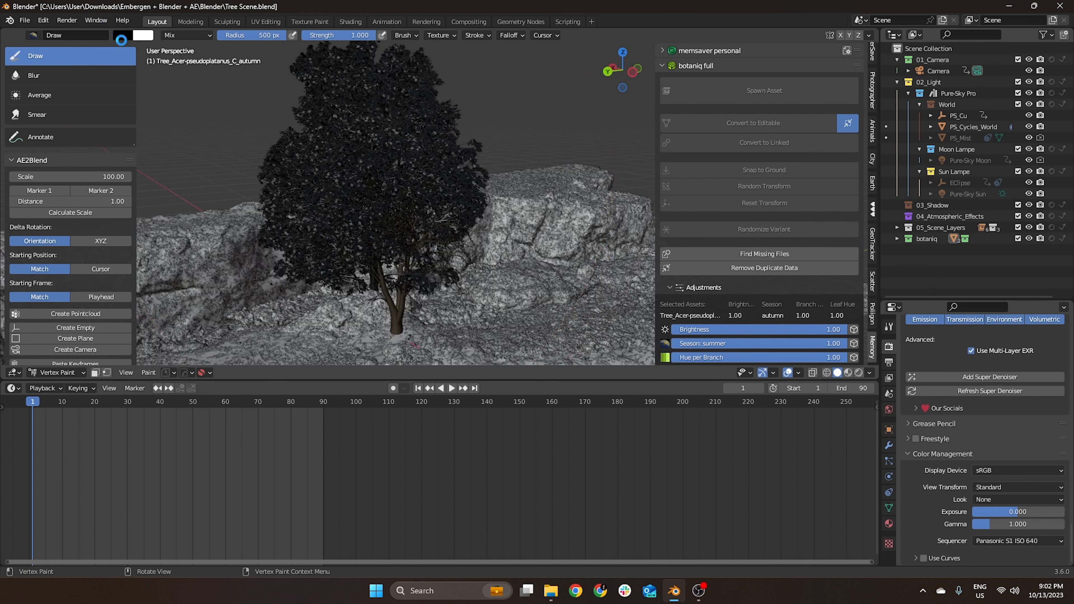
Step: Set the vertex paint brush color to pure red using an RGB red value of 1.000
{"action": "left_click", "coordinate": [122, 35]}
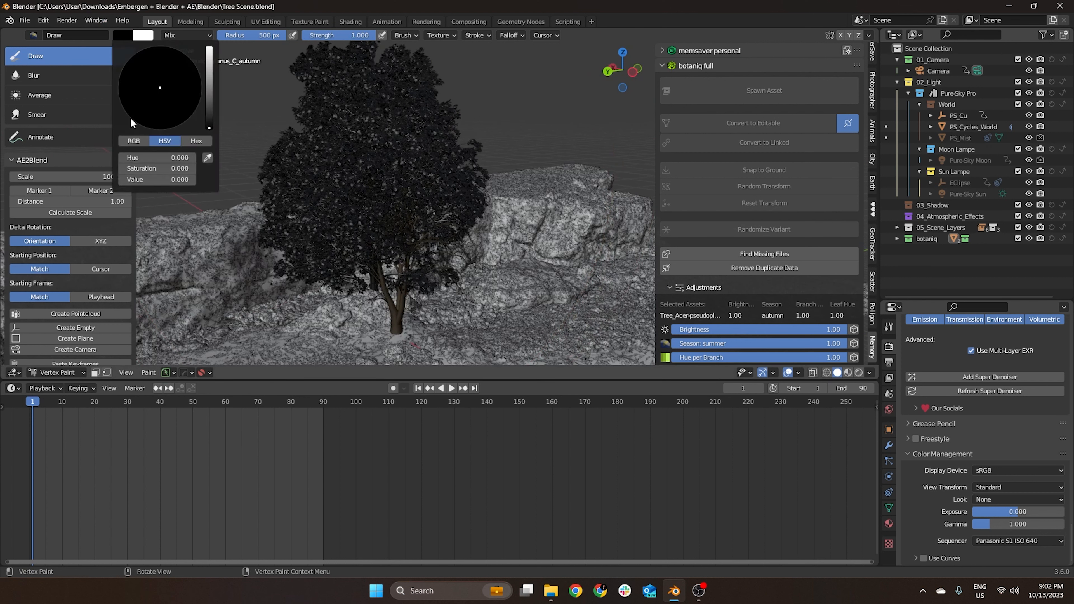
{"action": "left_click", "coordinate": [135, 141]}
{"action": "left_click_drag", "start_coordinate": [136, 160], "coordinate": [194, 160]}
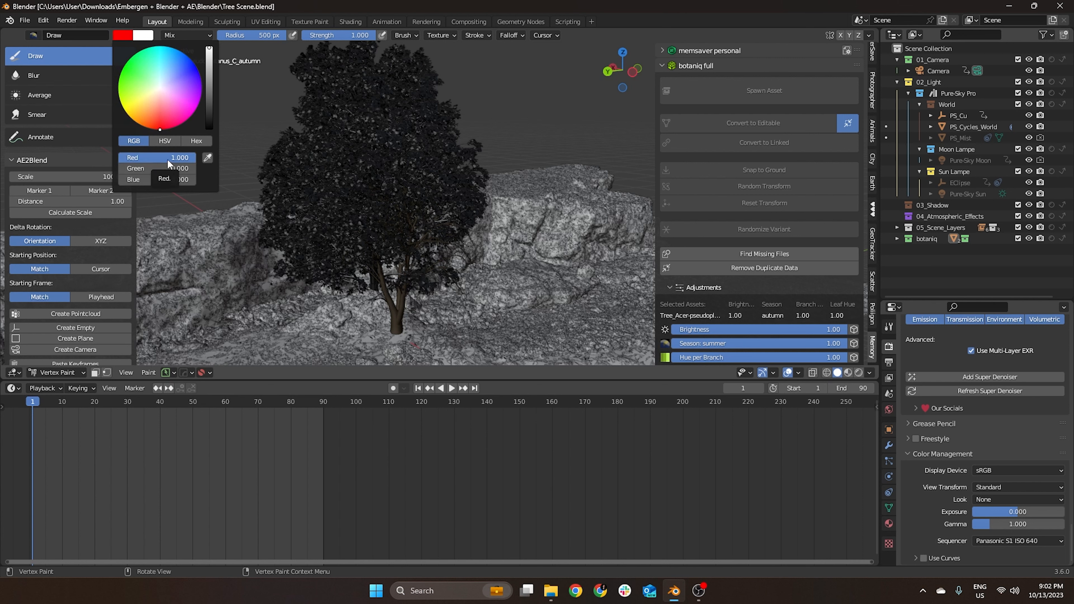
{"action": "mouse_move", "coordinate": [163, 160]}
{"action": "left_mouse_down"}
{"action": "mouse_move", "coordinate": [122, 164]}
{"action": "mouse_move", "coordinate": [194, 169]}
{"action": "mouse_move", "coordinate": [119, 169]}
{"action": "mouse_move", "coordinate": [196, 179]}
{"action": "mouse_move", "coordinate": [120, 179]}
{"action": "mouse_move", "coordinate": [198, 158]}
{"action": "left_mouse_up"}
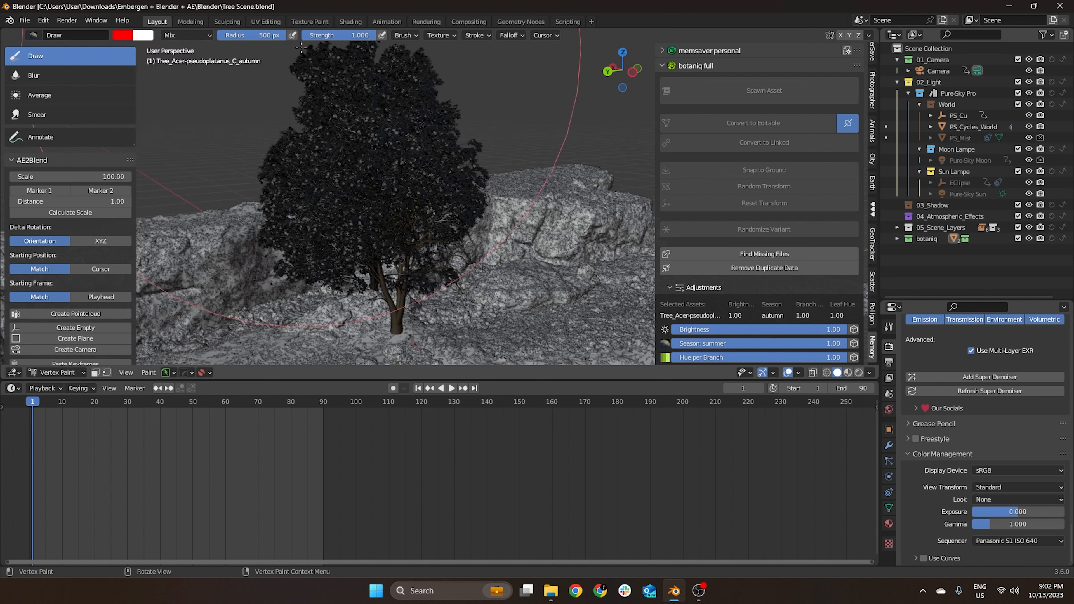
Step: Reduce the brush radius to 44 px and paint the crown of the autumn tree red
{"action": "left_click_drag", "start_coordinate": [284, 35], "coordinate": [223, 37]}
{"action": "scroll", "coordinate": [308, 147], "scroll_direction": "up", "scroll_amount": 2}
{"action": "scroll", "coordinate": [281, 163], "scroll_direction": "down", "scroll_amount": 1}
{"action": "middle_click_drag", "start_coordinate": [345, 123], "coordinate": [328, 213], "text": "shift"}
{"action": "mouse_move", "coordinate": [329, 148]}
{"action": "left_mouse_down"}
{"action": "mouse_move", "coordinate": [307, 146]}
{"action": "mouse_move", "coordinate": [330, 131]}
{"action": "mouse_move", "coordinate": [325, 150]}
{"action": "mouse_move", "coordinate": [359, 123]}
{"action": "mouse_move", "coordinate": [420, 136]}
{"action": "left_mouse_up"}
{"action": "middle_click_drag", "start_coordinate": [421, 135], "coordinate": [360, 143]}
{"action": "middle_click_drag", "start_coordinate": [462, 136], "coordinate": [404, 142]}
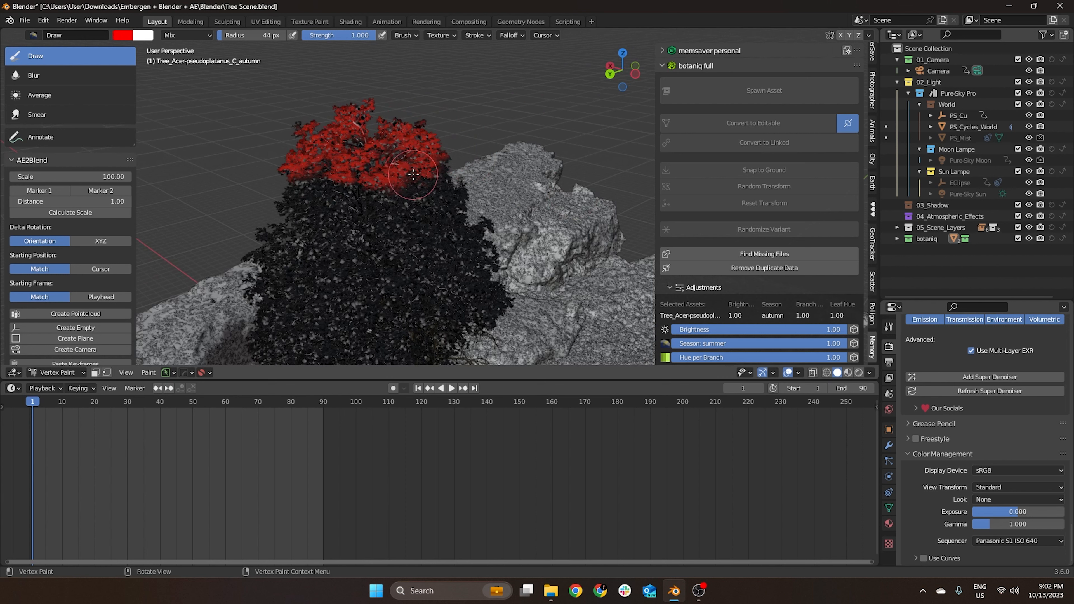
Step: Rename the autumn tree's color attribute as Embergen in its mesh data properties
{"action": "left_click", "coordinate": [889, 508]}
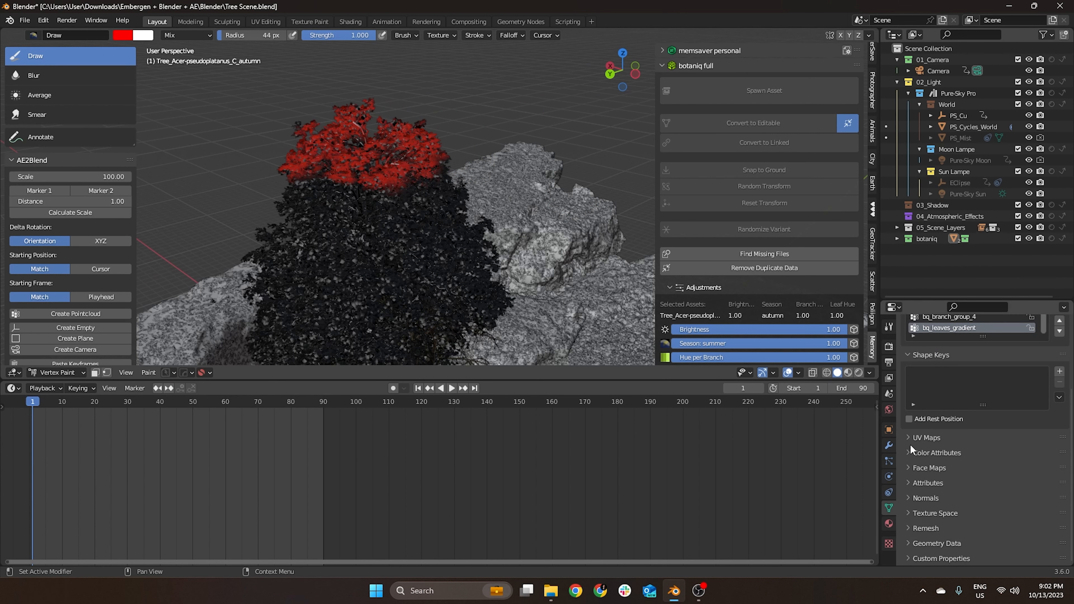
{"action": "scroll", "coordinate": [910, 446], "scroll_direction": "up", "scroll_amount": 3}
{"action": "left_click", "coordinate": [913, 496]}
{"action": "scroll", "coordinate": [930, 487], "scroll_direction": "down", "scroll_amount": 3}
{"action": "double_click", "coordinate": [937, 473]}
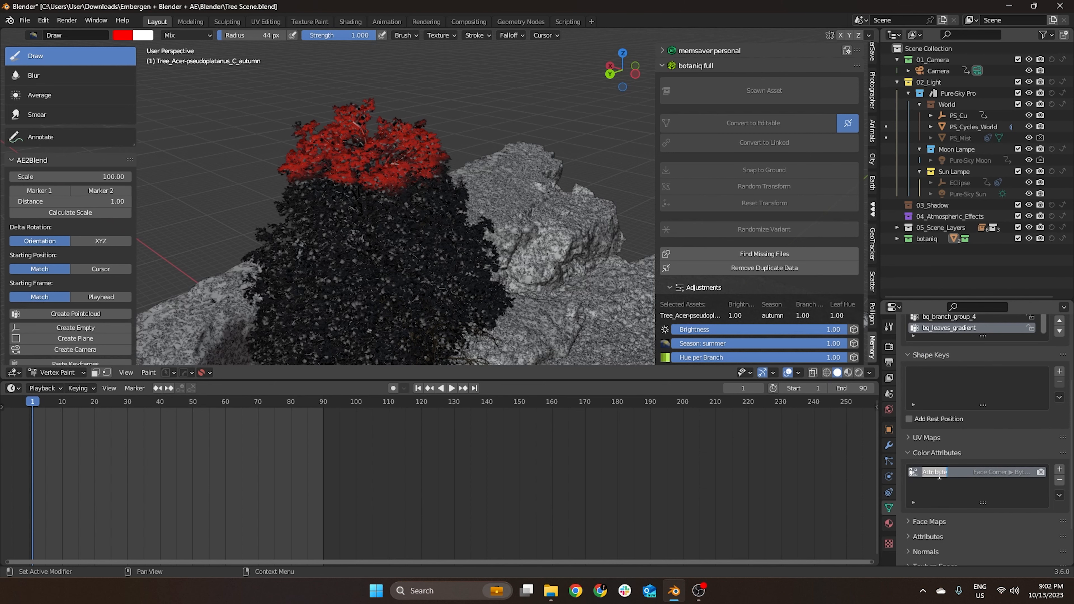
{"action": "type", "text": "Embergen"}
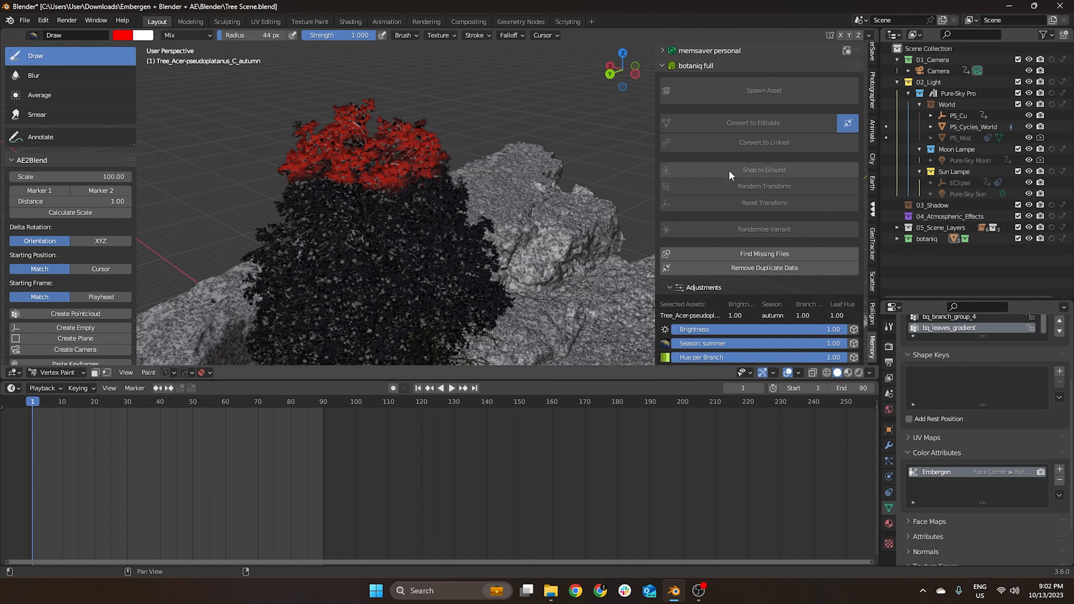
Step: Return the painted autumn tree to Object Mode and move it over the bare tree's trunk
{"action": "key", "text": "ctrl+Tab"}
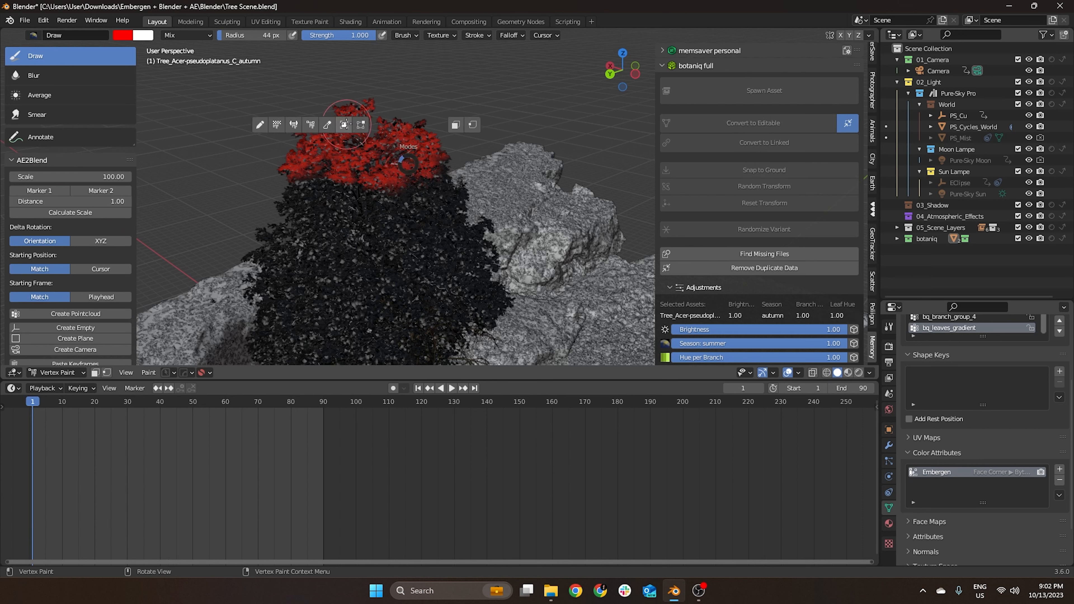
{"action": "left_click", "coordinate": [345, 124]}
{"action": "left_click", "coordinate": [755, 123]}
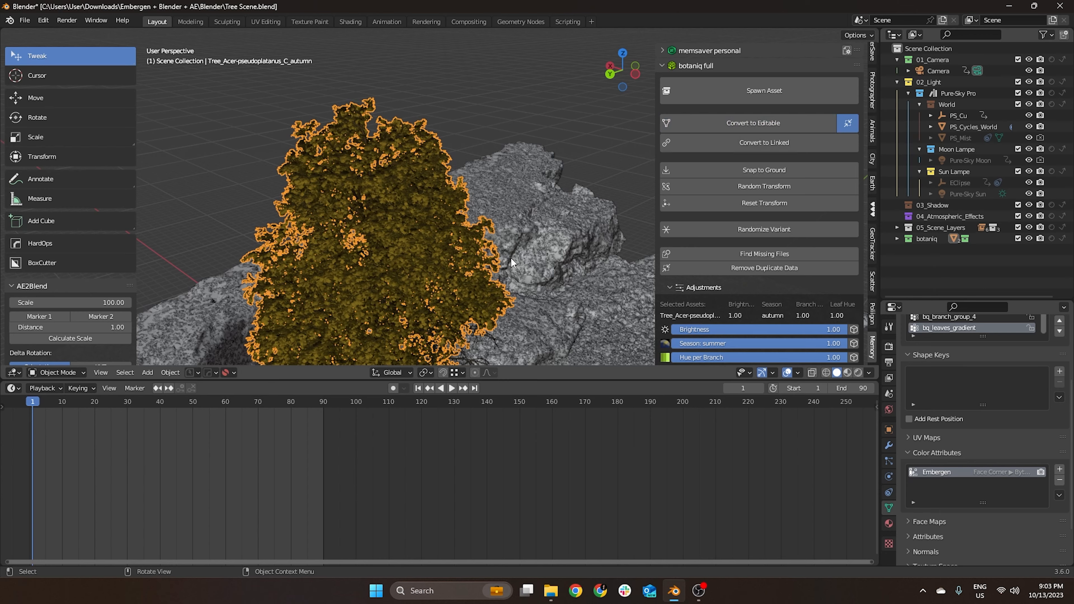
{"action": "scroll", "coordinate": [510, 256], "scroll_direction": "down", "scroll_amount": 2}
{"action": "middle_click_drag", "start_coordinate": [432, 290], "coordinate": [477, 172]}
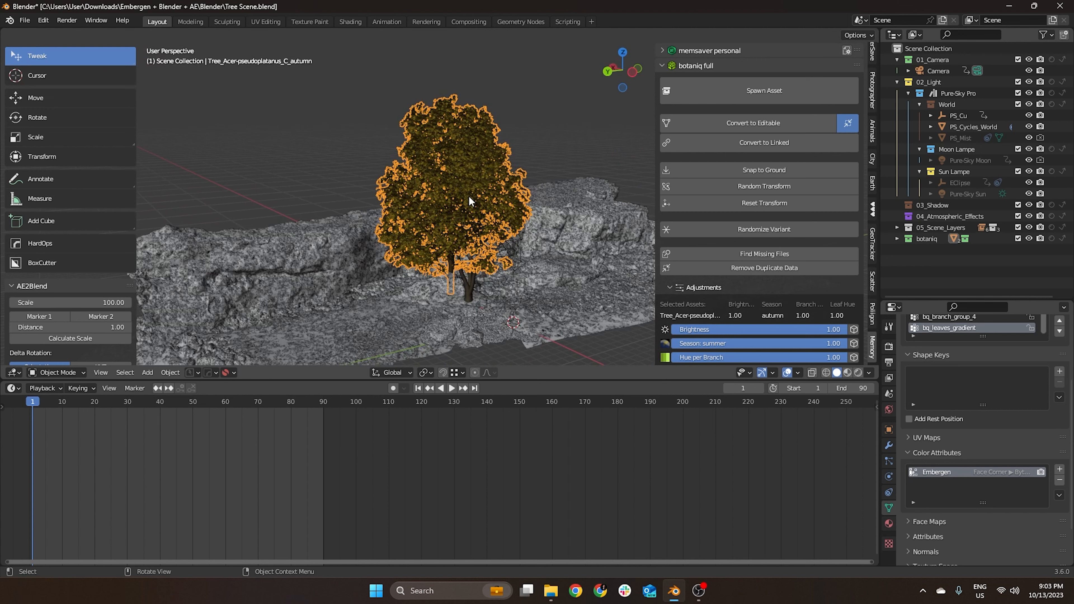
{"action": "left_click_drag", "start_coordinate": [471, 201], "coordinate": [499, 190]}
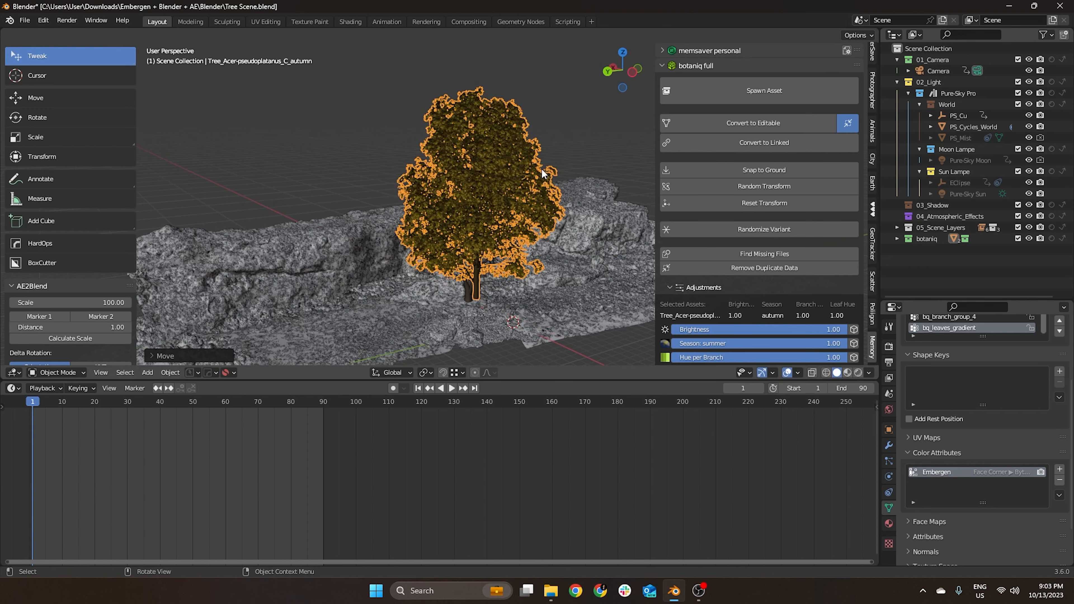
Step: Hide the viewport's toolbar and sidebar to show the whole scene around the tree
{"action": "scroll", "coordinate": [552, 169], "scroll_direction": "up", "scroll_amount": 3}
{"action": "mouse_move", "coordinate": [485, 228]}
{"action": "middle_mouse_down"}
{"action": "mouse_move", "coordinate": [444, 227]}
{"action": "mouse_move", "coordinate": [490, 221]}
{"action": "middle_mouse_up"}
{"action": "scroll", "coordinate": [445, 226], "scroll_direction": "down", "scroll_amount": 4}
{"action": "middle_click_drag", "start_coordinate": [253, 295], "coordinate": [348, 250]}
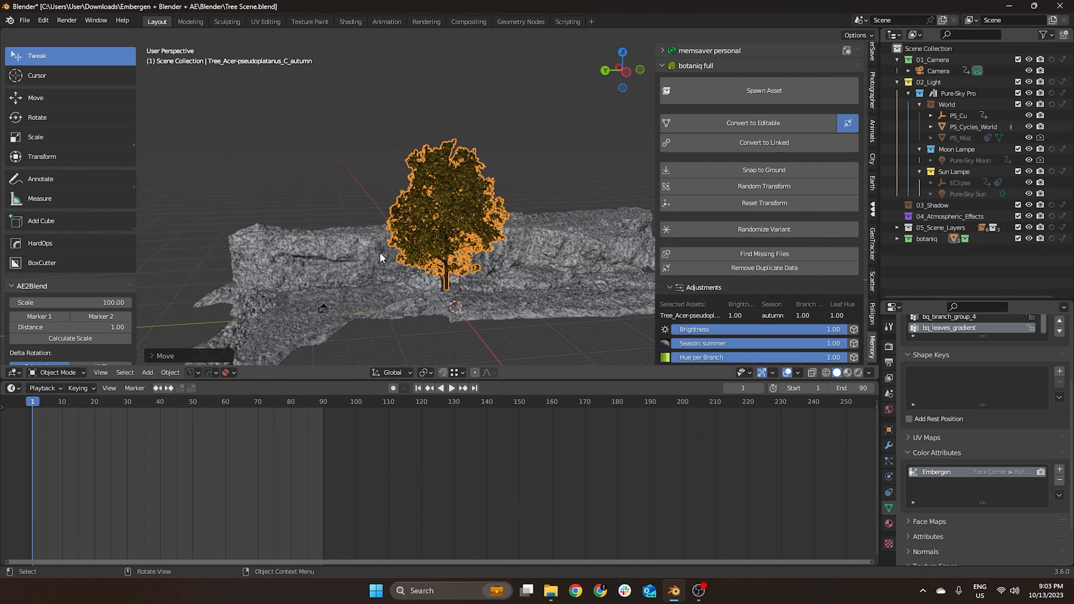
{"action": "key", "text": "t"}
{"action": "key", "text": "n"}
{"action": "middle_click_drag", "start_coordinate": [507, 233], "coordinate": [626, 166]}
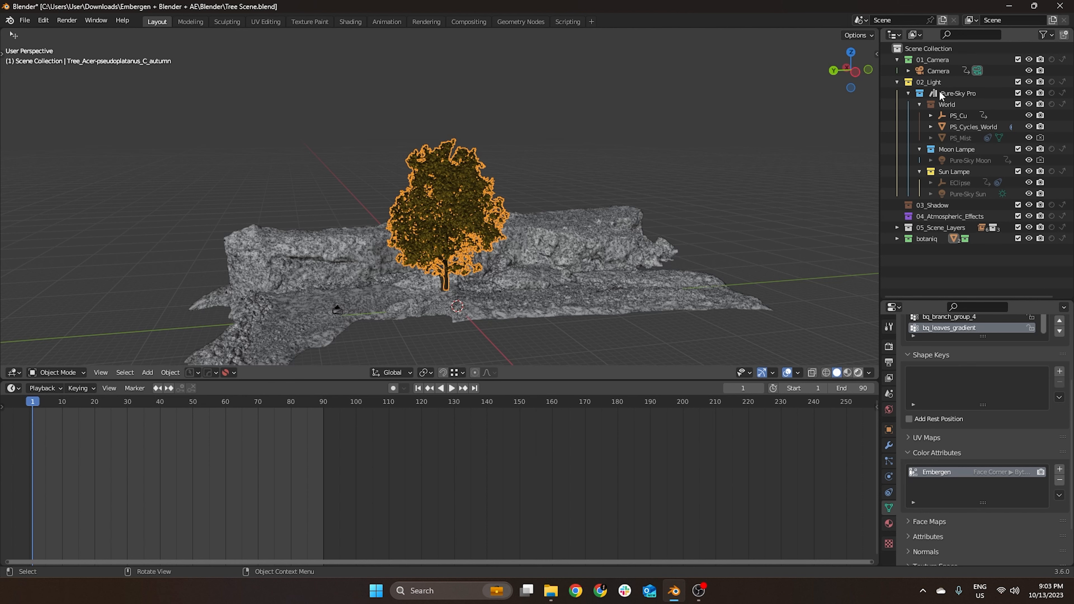
Step: Preview the scene with rendered shading and examine the azimuth and elevation settings of the Pure-Sky Sun lamp
{"action": "left_click", "coordinate": [974, 94]}
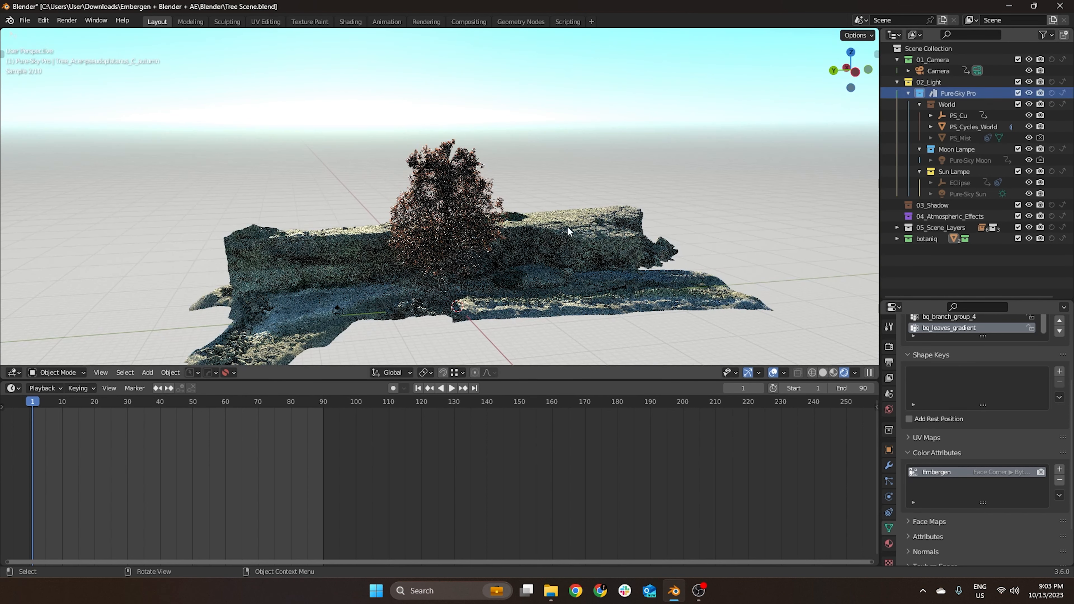
{"action": "mouse_move", "coordinate": [568, 198]}
{"action": "middle_mouse_down"}
{"action": "mouse_move", "coordinate": [596, 193]}
{"action": "mouse_move", "coordinate": [581, 193]}
{"action": "middle_mouse_up"}
{"action": "left_click", "coordinate": [907, 93]}
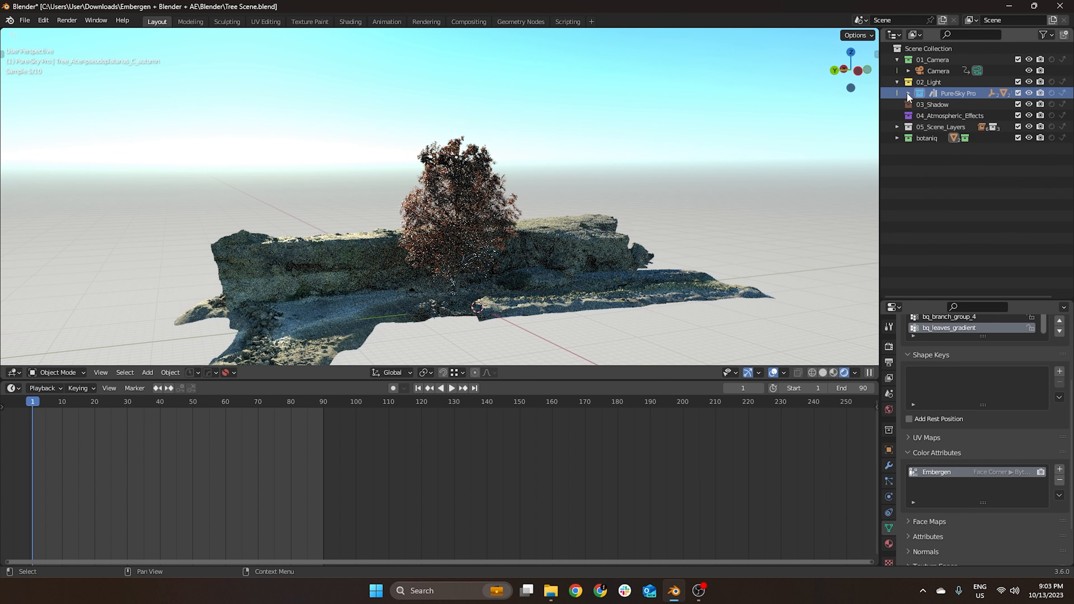
{"action": "left_click", "coordinate": [907, 94], "text": "shift"}
{"action": "left_click", "coordinate": [957, 193]}
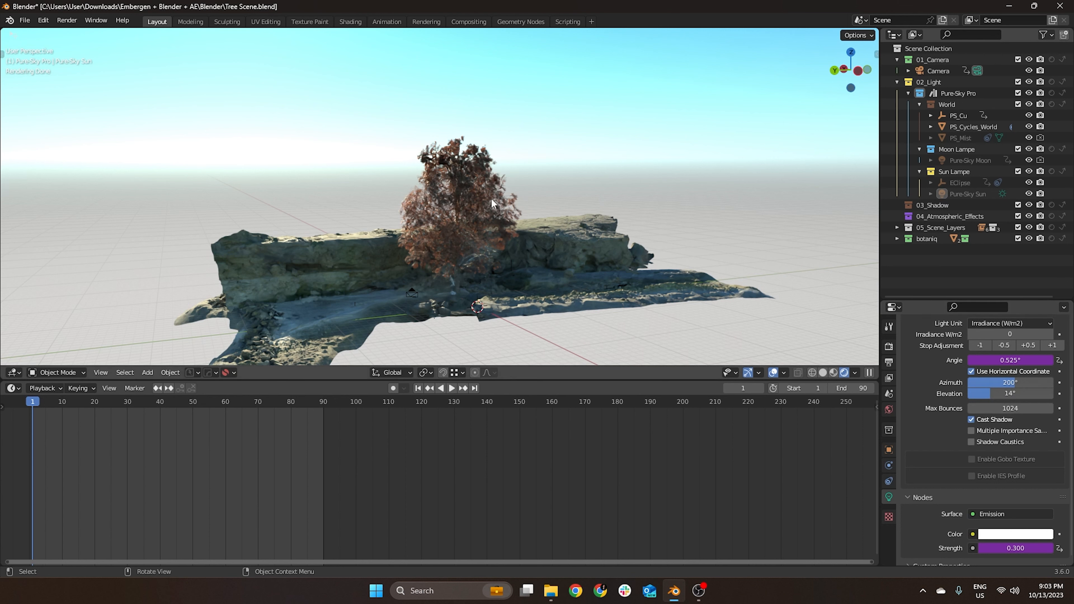
{"action": "scroll", "coordinate": [487, 198], "scroll_direction": "up", "scroll_amount": 5}
{"action": "scroll", "coordinate": [329, 236], "scroll_direction": "down", "scroll_amount": 5}
{"action": "scroll", "coordinate": [392, 200], "scroll_direction": "up", "scroll_amount": 5}
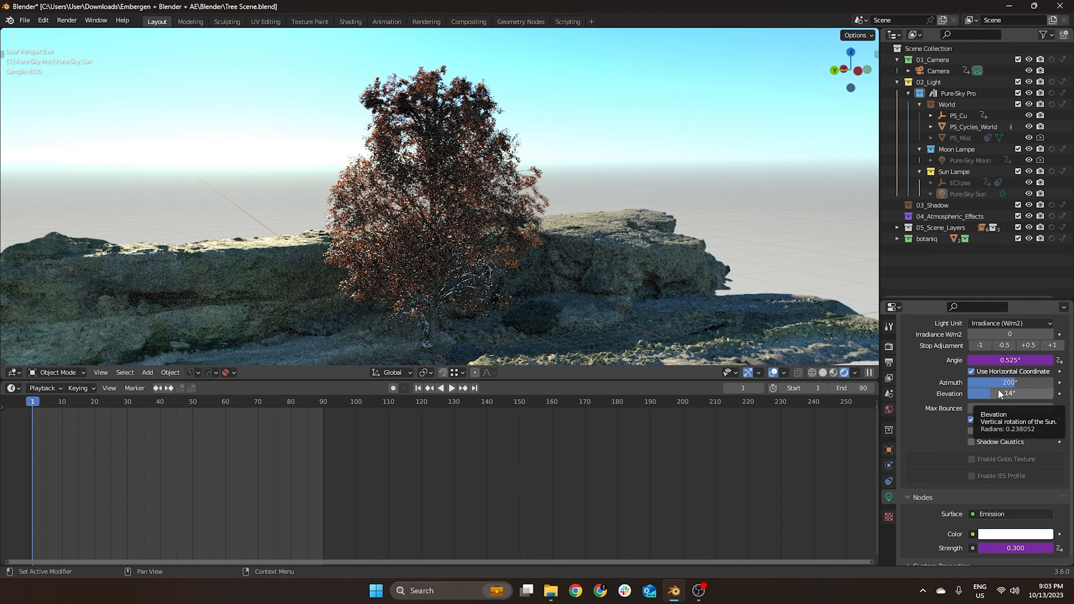
{"action": "scroll", "coordinate": [664, 180], "scroll_direction": "down", "scroll_amount": 2}
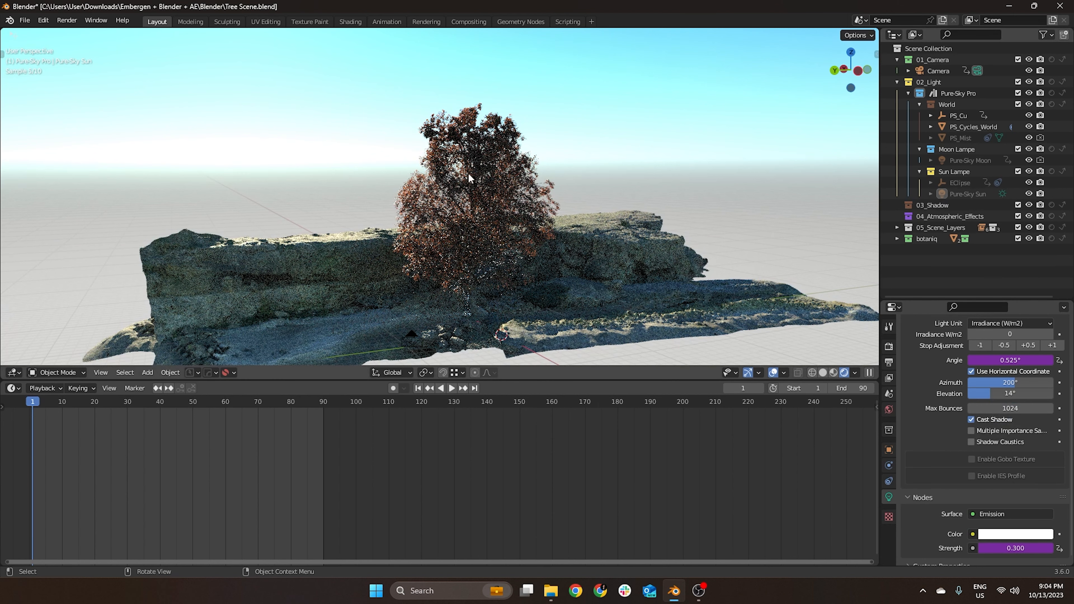
Step: Select the autumn tree and the camera together and open the FBX export dialog
{"action": "left_click", "coordinate": [490, 145]}
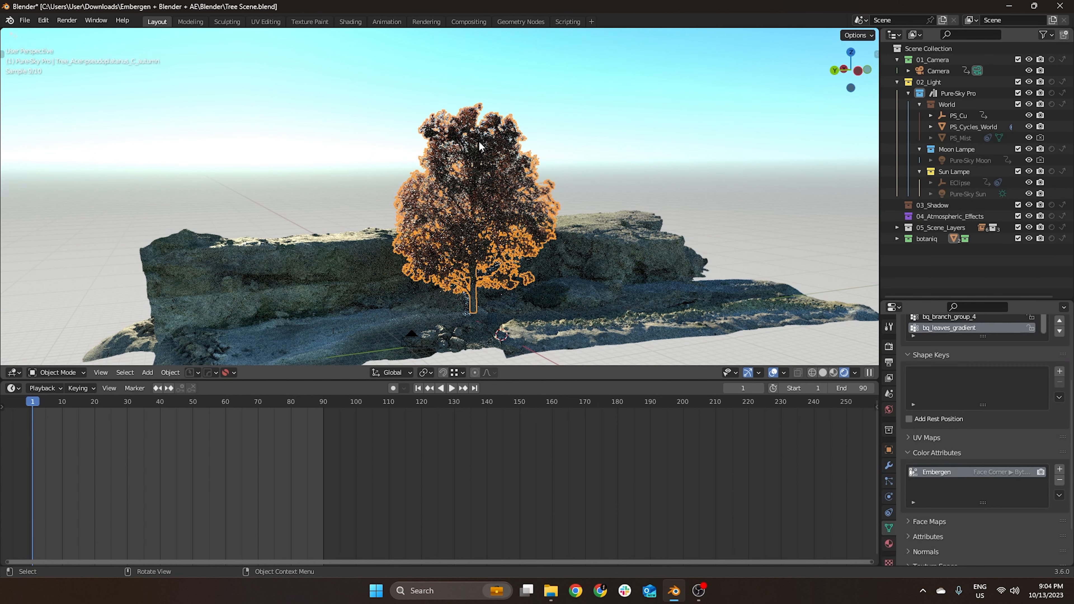
{"action": "left_click", "coordinate": [938, 71]}
{"action": "left_click", "coordinate": [25, 22]}
{"action": "left_click", "coordinate": [26, 21]}
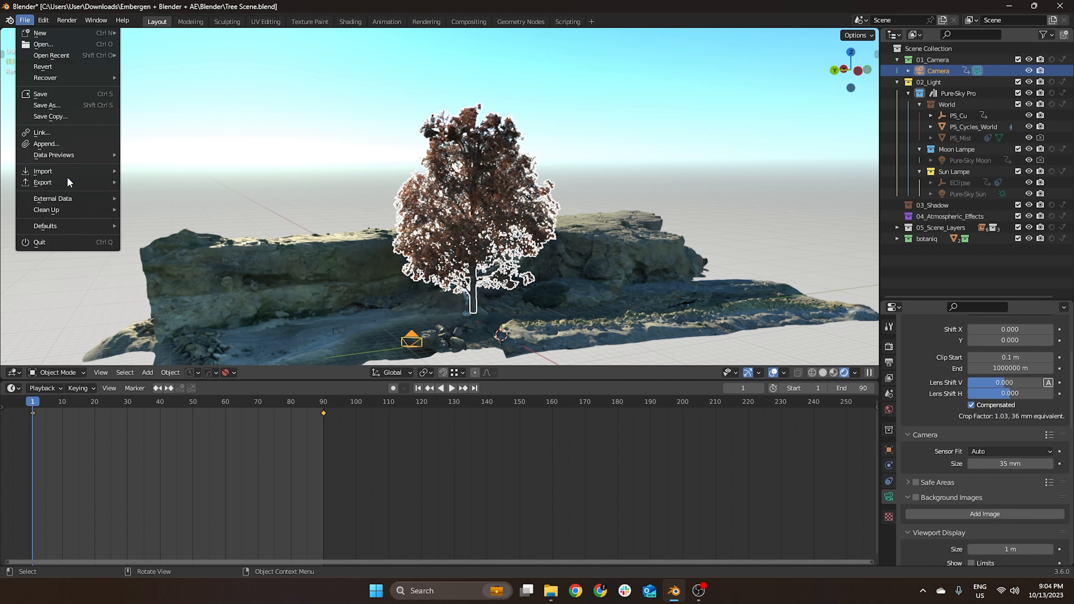
{"action": "mouse_move", "coordinate": [68, 186]}
{"action": "left_click", "coordinate": [194, 293]}
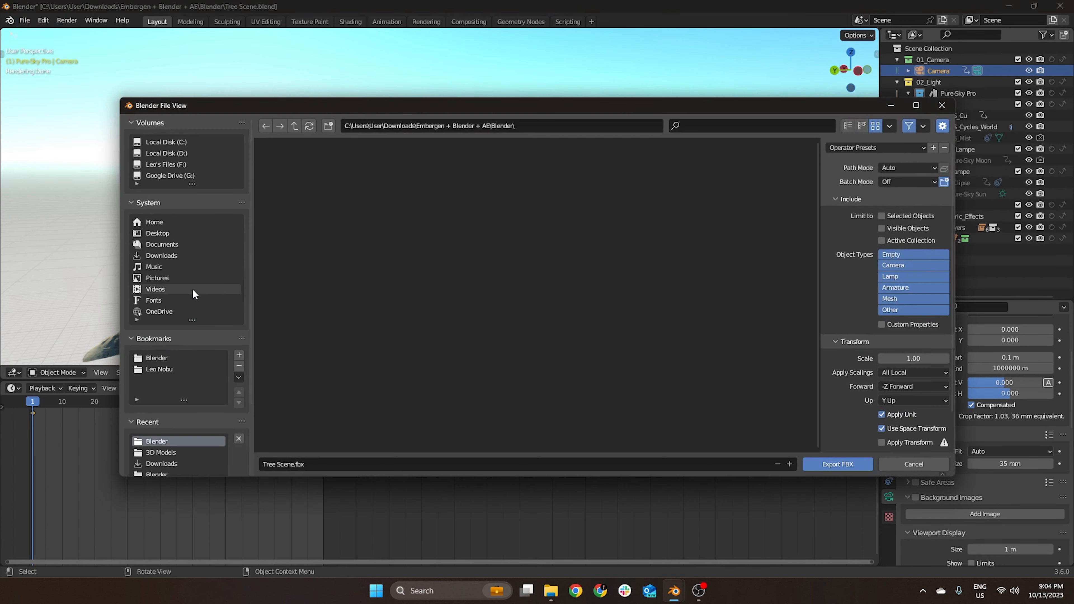
Step: Apply the saved FBX export preset that limits to selected objects at scale 10.00, and enlarge the export dialog
{"action": "left_click", "coordinate": [874, 148]}
{"action": "left_click", "coordinate": [874, 188]}
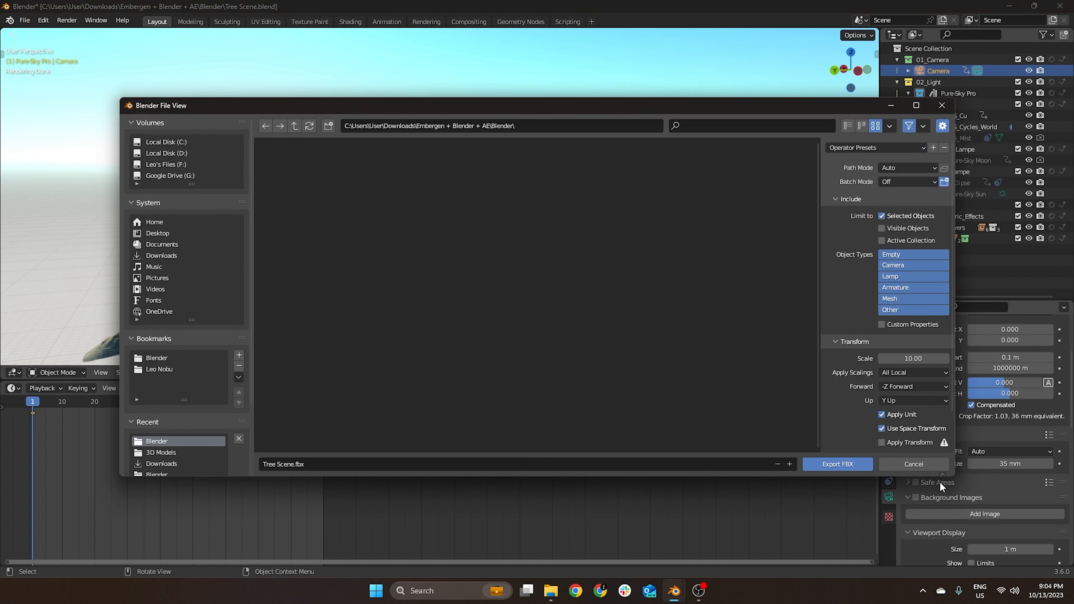
{"action": "left_click_drag", "start_coordinate": [954, 475], "coordinate": [957, 480]}
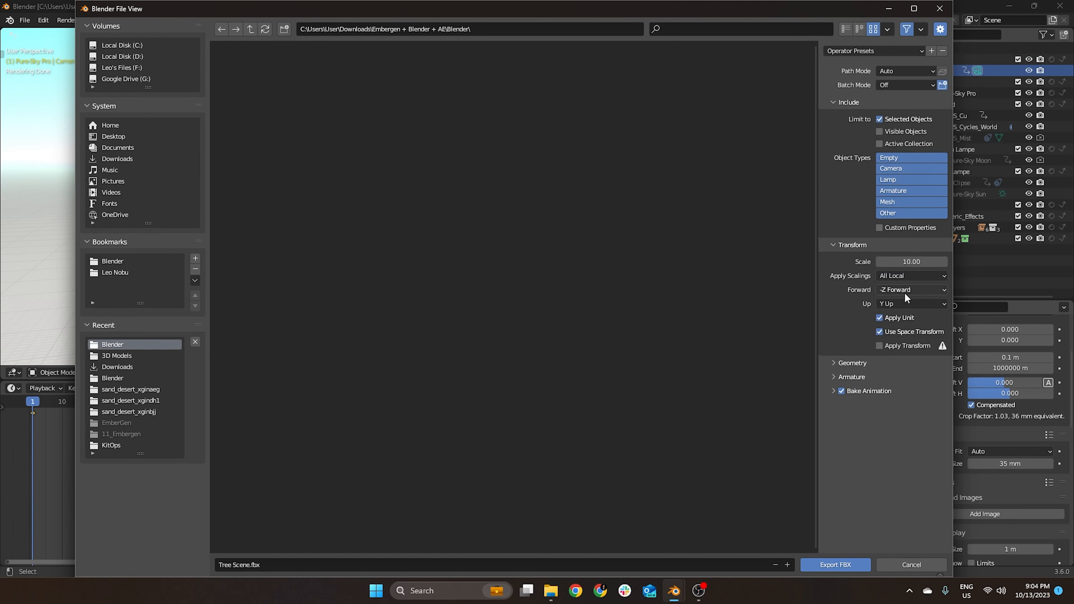
Step: Examine the FBX export's axis, geometry, armature and bake animation settings
{"action": "left_click", "coordinate": [897, 302]}
{"action": "left_click", "coordinate": [896, 320]}
{"action": "left_click", "coordinate": [833, 390]}
{"action": "left_click", "coordinate": [833, 391]}
{"action": "left_click", "coordinate": [833, 375]}
{"action": "left_click", "coordinate": [833, 366]}
{"action": "left_click", "coordinate": [834, 366]}
{"action": "left_click", "coordinate": [835, 377]}
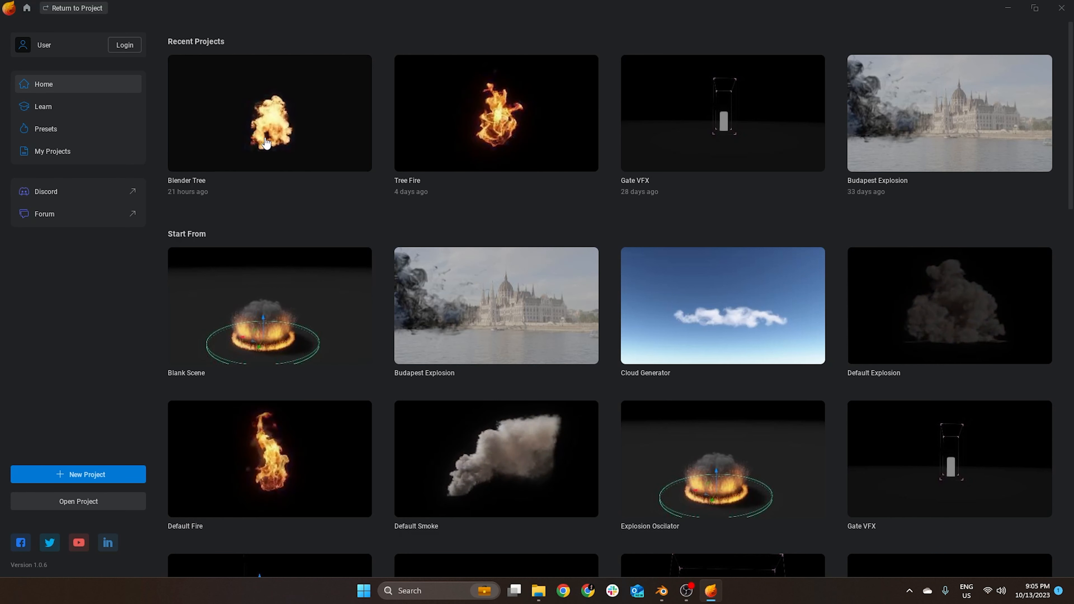
Step: In EmberGen, browse the project templates and open the Fire Cube preset from the preset library
{"action": "scroll", "coordinate": [312, 207], "scroll_direction": "down", "scroll_amount": 5}
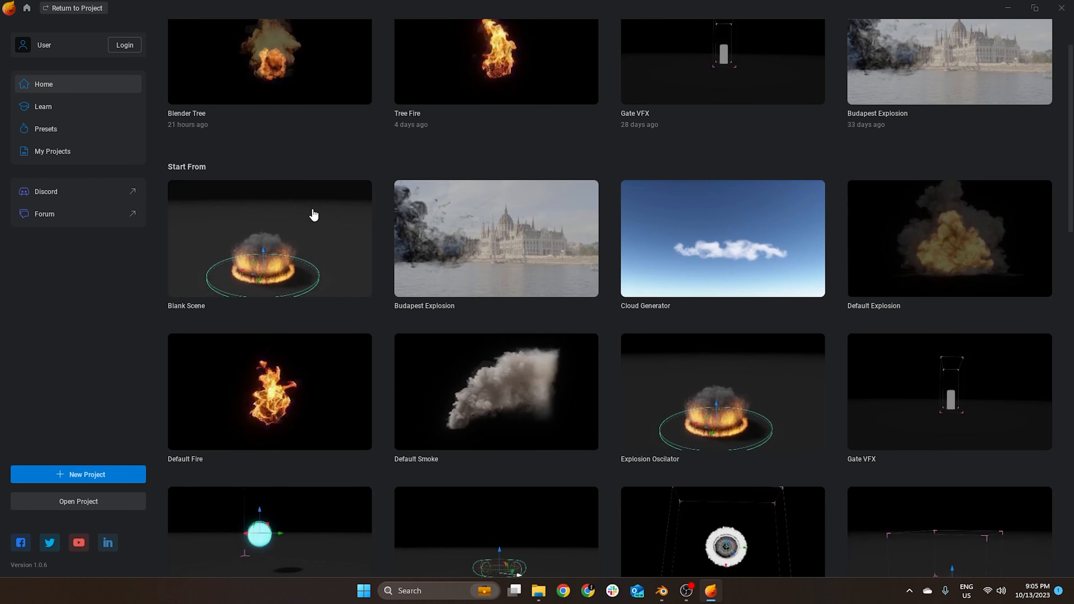
{"action": "scroll", "coordinate": [312, 198], "scroll_direction": "down", "scroll_amount": 10}
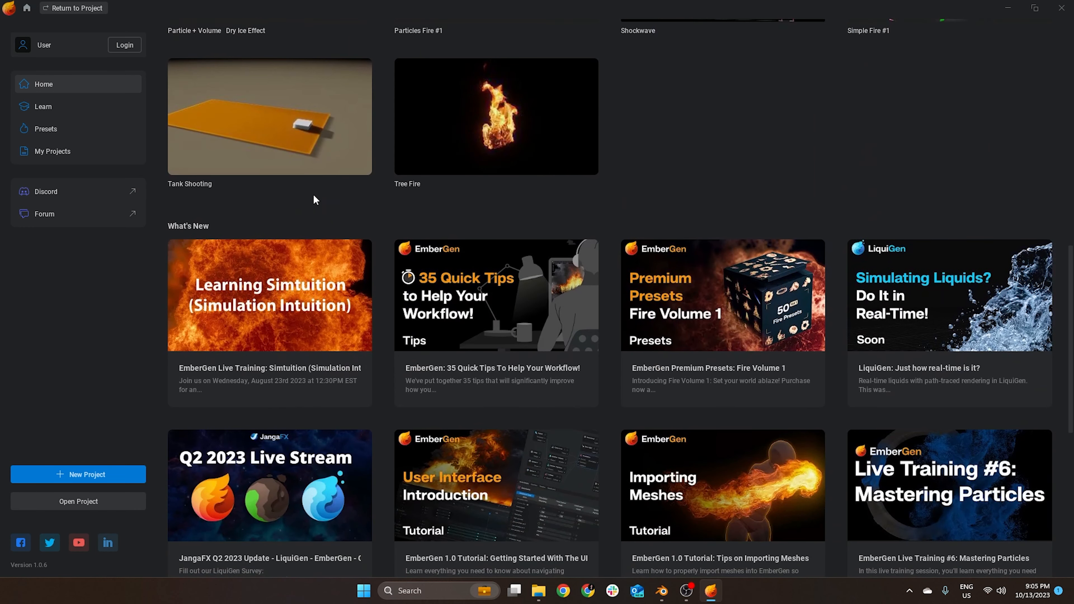
{"action": "scroll", "coordinate": [700, 308], "scroll_direction": "up", "scroll_amount": 2}
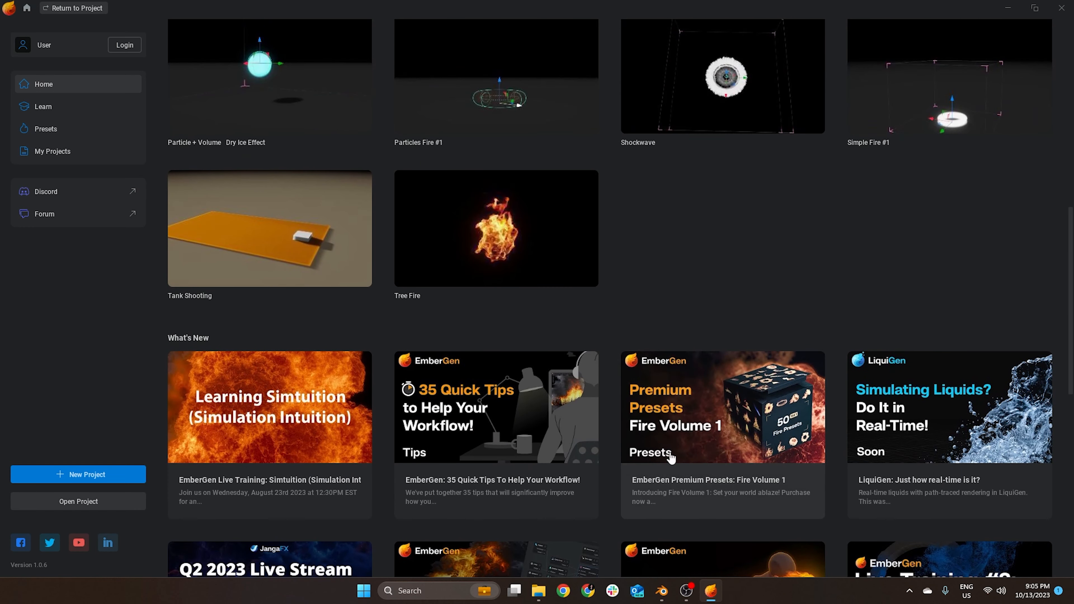
{"action": "scroll", "coordinate": [707, 419], "scroll_direction": "up", "scroll_amount": 1}
{"action": "scroll", "coordinate": [705, 404], "scroll_direction": "down", "scroll_amount": 2}
{"action": "scroll", "coordinate": [691, 419], "scroll_direction": "up", "scroll_amount": 5}
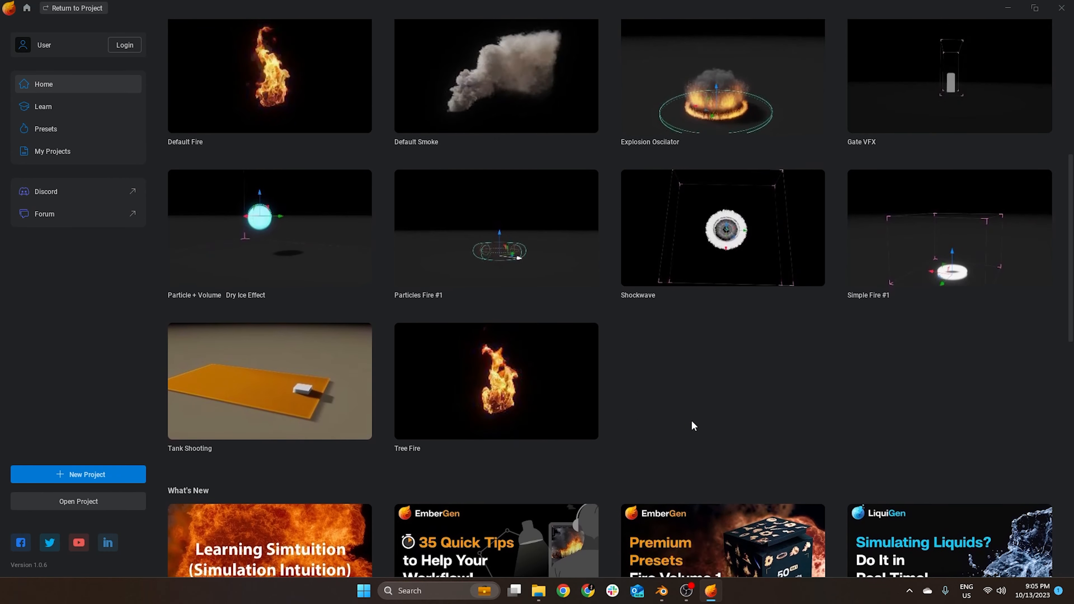
{"action": "left_click", "coordinate": [41, 131]}
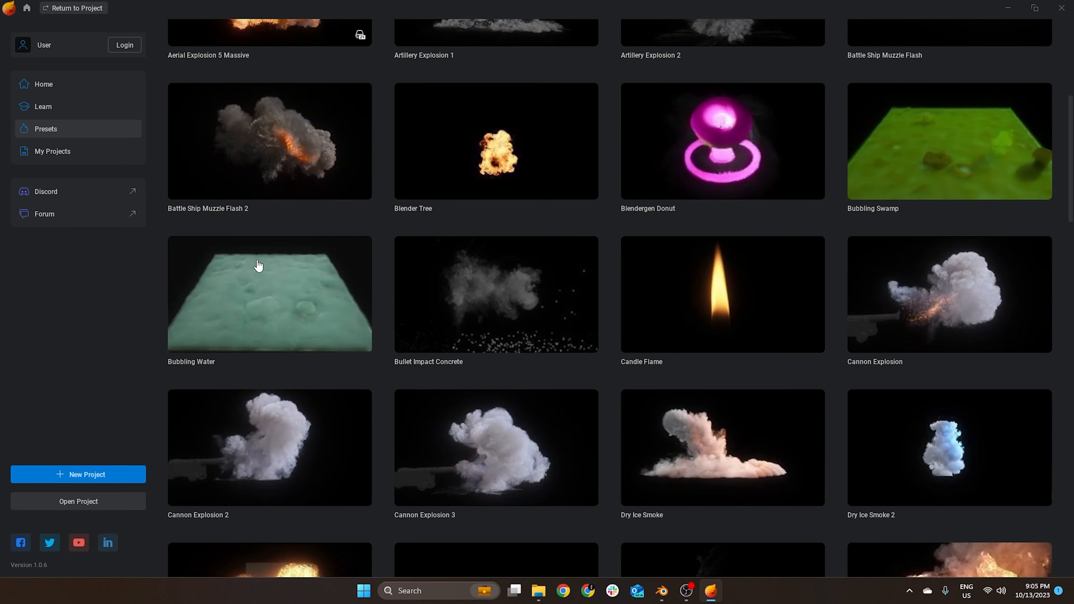
{"action": "scroll", "coordinate": [282, 280], "scroll_direction": "up", "scroll_amount": 3}
{"action": "scroll", "coordinate": [280, 278], "scroll_direction": "down", "scroll_amount": 5}
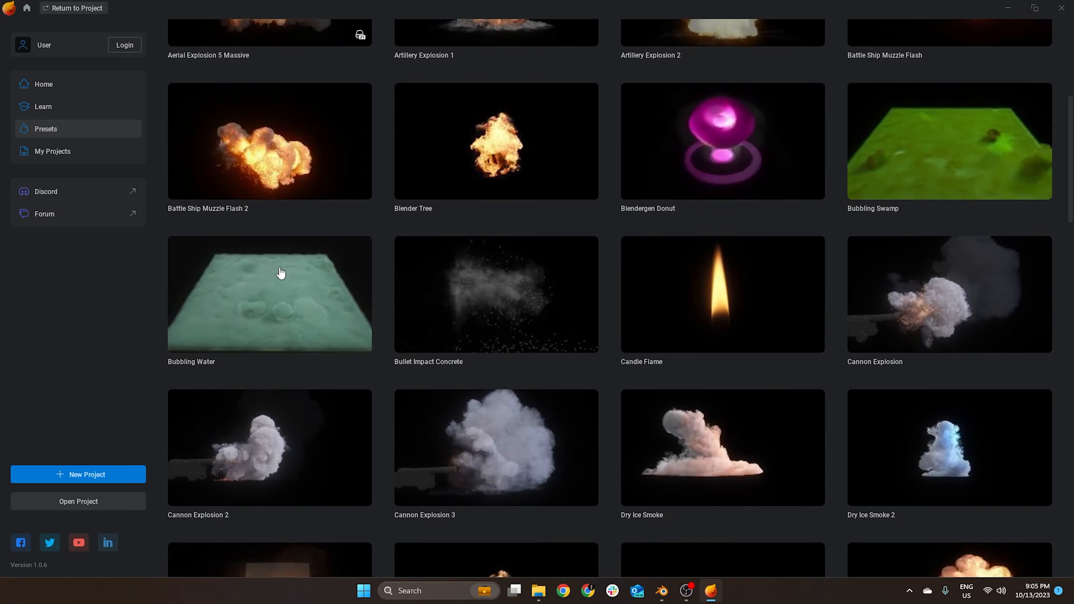
{"action": "scroll", "coordinate": [282, 270], "scroll_direction": "down", "scroll_amount": 2}
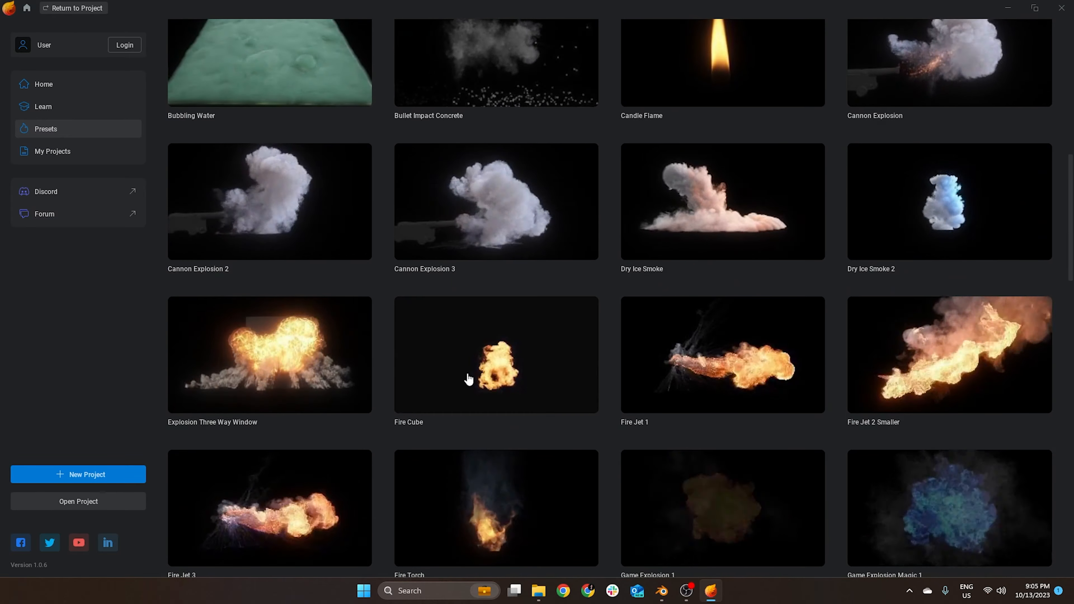
{"action": "left_click", "coordinate": [468, 374]}
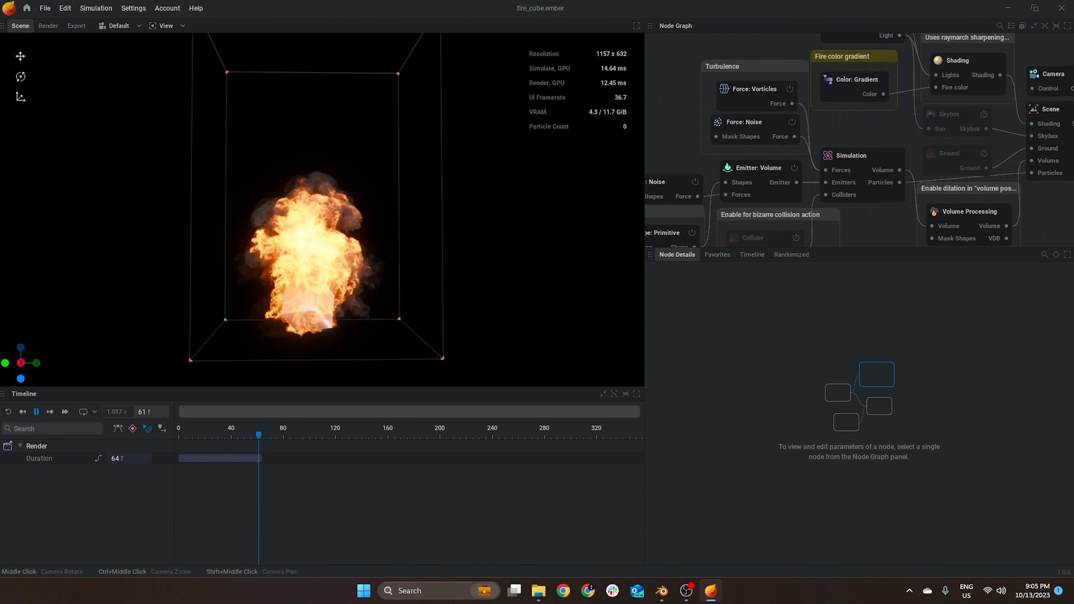
Step: Delete the rotating-cube comment group, its Oscillator and the Shape Primitive node, and pause and reset the simulation
{"action": "scroll", "coordinate": [672, 204], "scroll_direction": "down", "scroll_amount": 5}
{"action": "scroll", "coordinate": [787, 174], "scroll_direction": "up", "scroll_amount": 8}
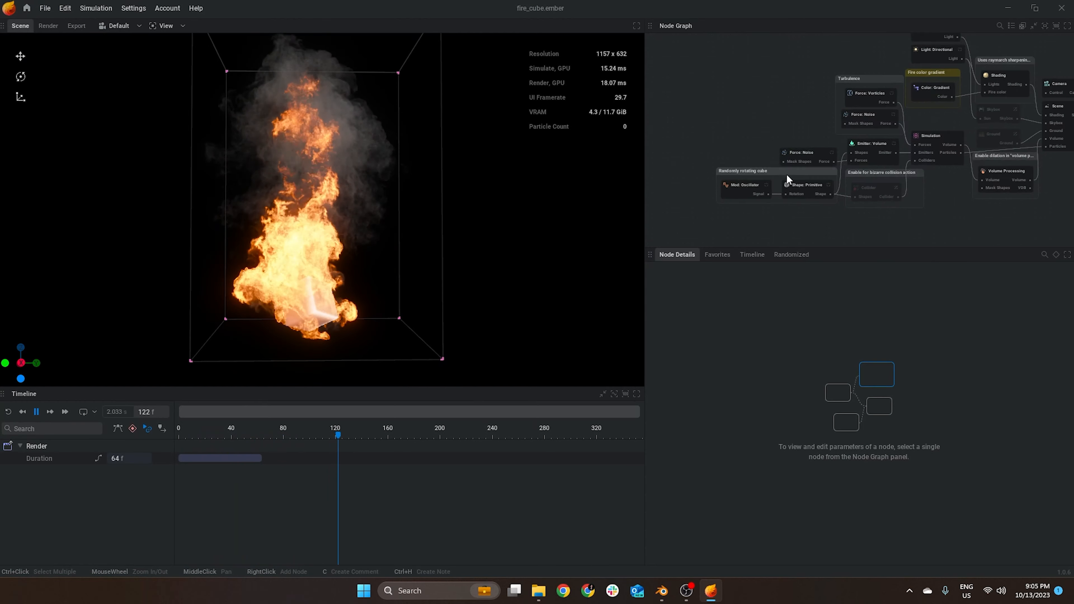
{"action": "left_click", "coordinate": [729, 159]}
{"action": "key", "text": "Delete"}
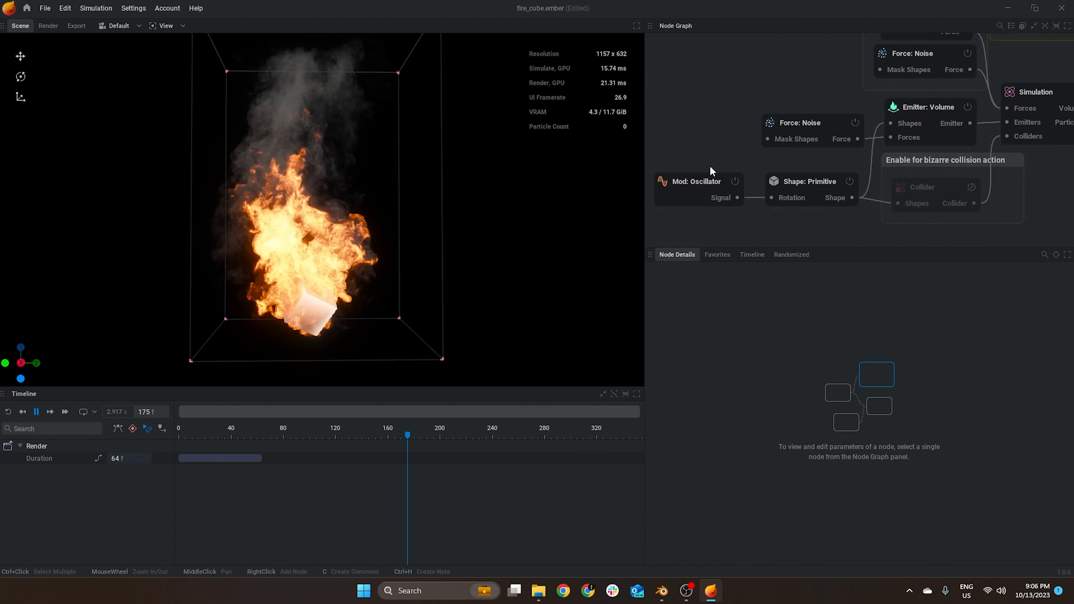
{"action": "left_click", "coordinate": [725, 185]}
{"action": "key", "text": "Delete"}
{"action": "left_click", "coordinate": [791, 185]}
{"action": "key", "text": "Delete"}
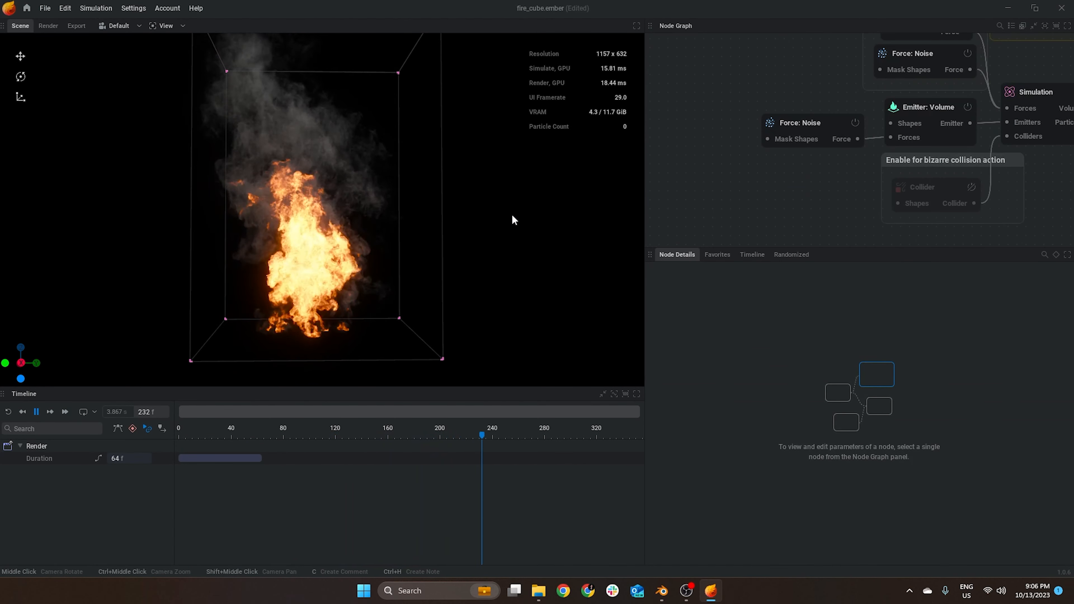
{"action": "key", "text": "r"}
{"action": "key", "text": "space"}
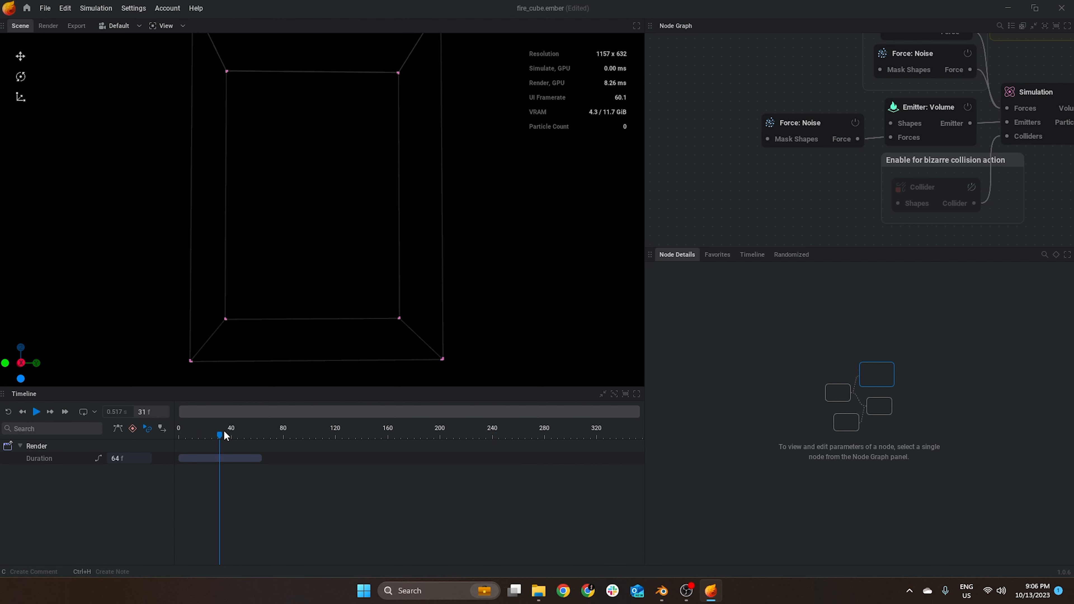
Step: Add an Import node feeding the volume emitter's Shapes input and load Tree.fbx from the 3D Models folder
{"action": "scroll", "coordinate": [307, 178], "scroll_direction": "down", "scroll_amount": 3}
{"action": "middle_click_drag", "start_coordinate": [801, 186], "coordinate": [887, 179]}
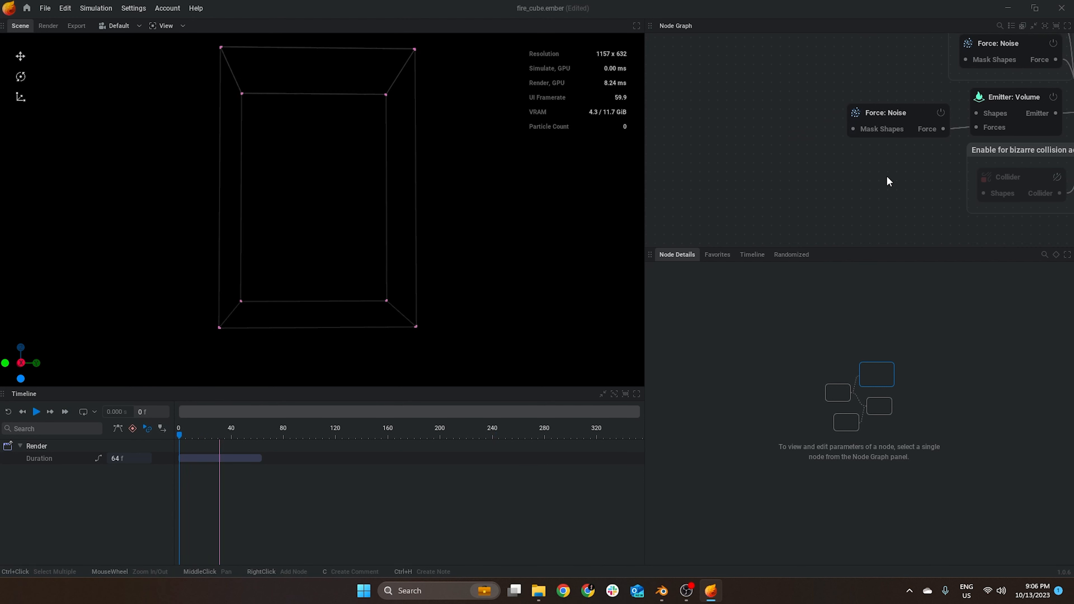
{"action": "left_click_drag", "start_coordinate": [964, 116], "coordinate": [713, 155]}
{"action": "left_click", "coordinate": [744, 294]}
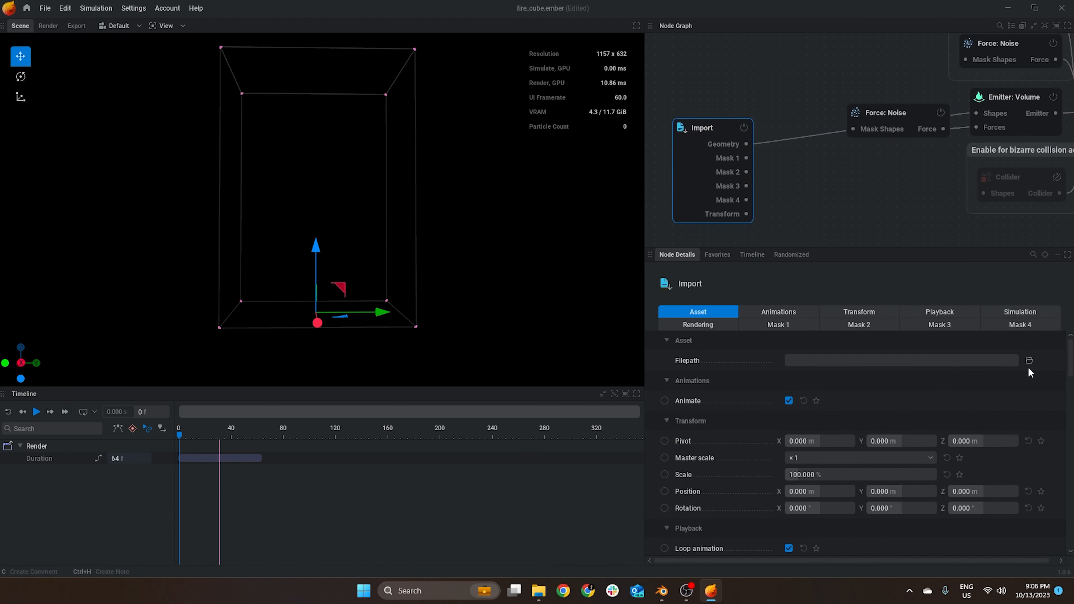
{"action": "left_click", "coordinate": [936, 360]}
{"action": "double_click", "coordinate": [381, 162]}
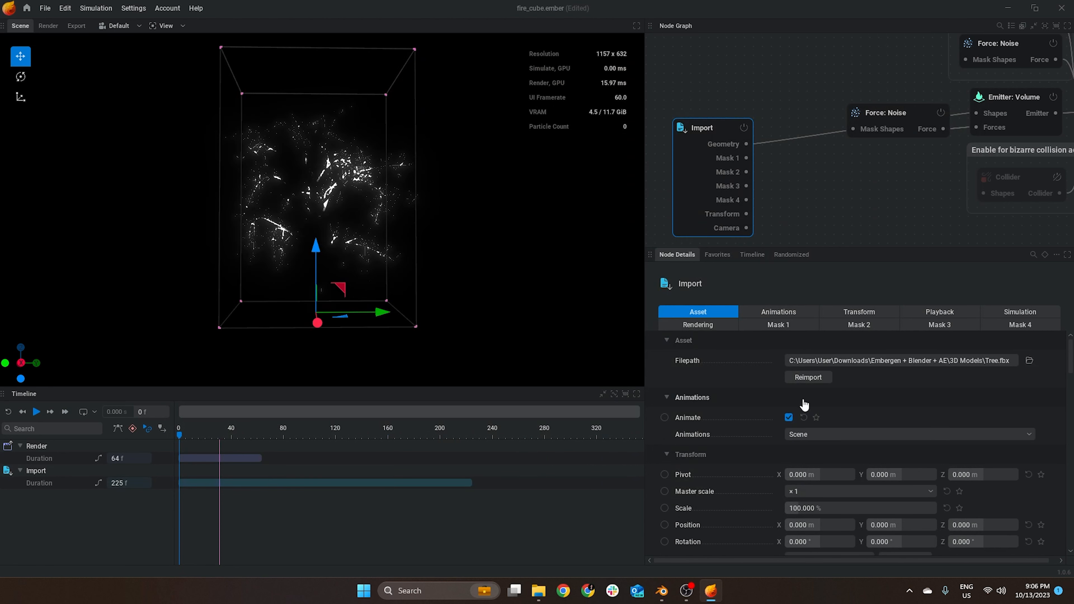
Step: Scale and center the imported tree to fit the simulation bounding box, and check its placement from several angles
{"action": "scroll", "coordinate": [818, 398], "scroll_direction": "down", "scroll_amount": 5}
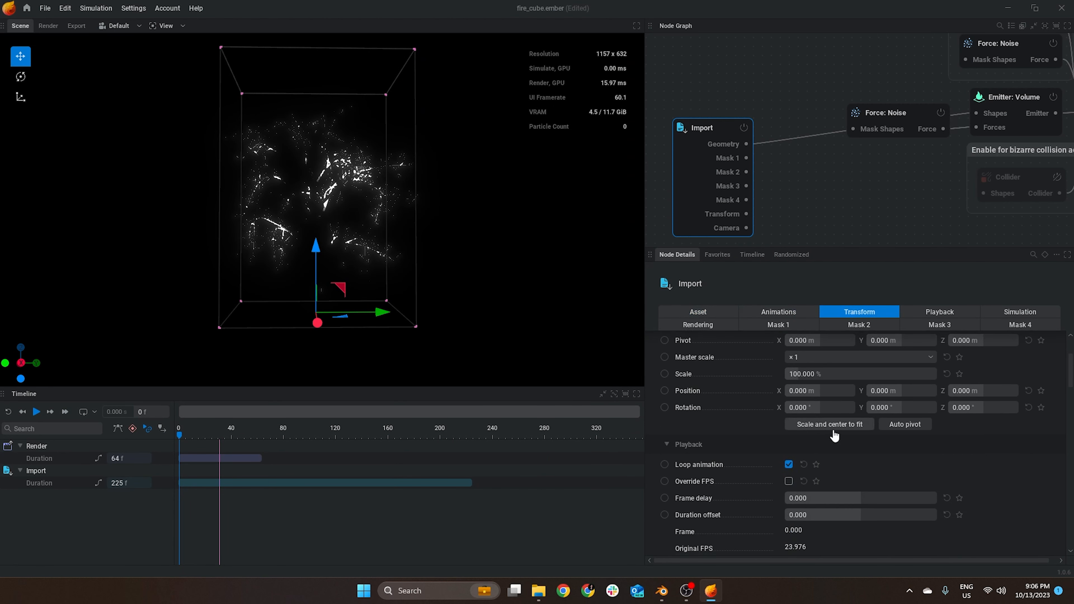
{"action": "left_click", "coordinate": [837, 428]}
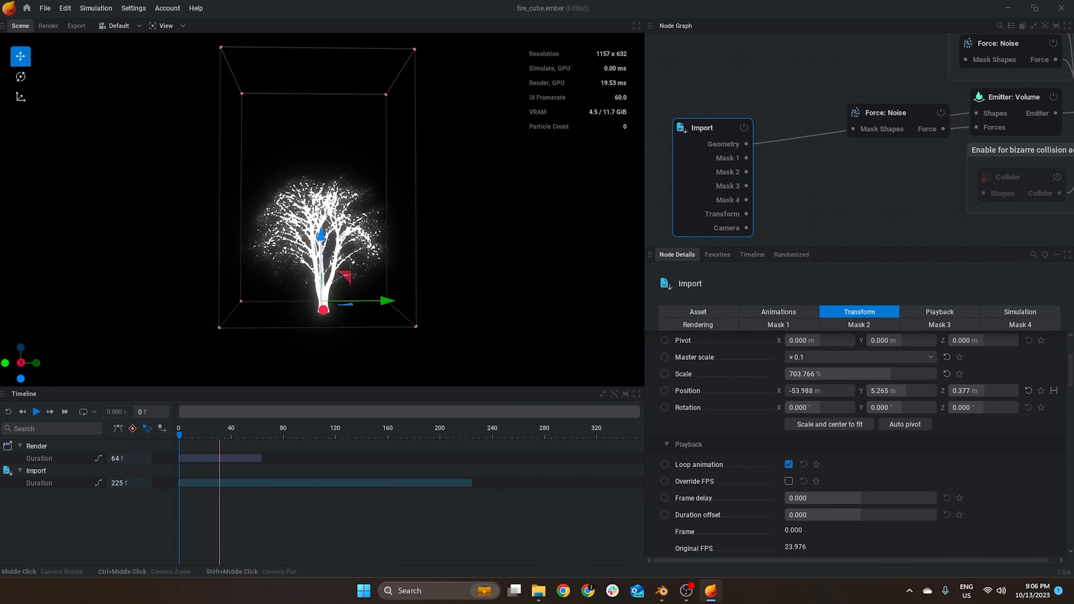
{"action": "mouse_move", "coordinate": [326, 217]}
{"action": "middle_mouse_down"}
{"action": "mouse_move", "coordinate": [323, 127]}
{"action": "mouse_move", "coordinate": [325, 218]}
{"action": "middle_mouse_up"}
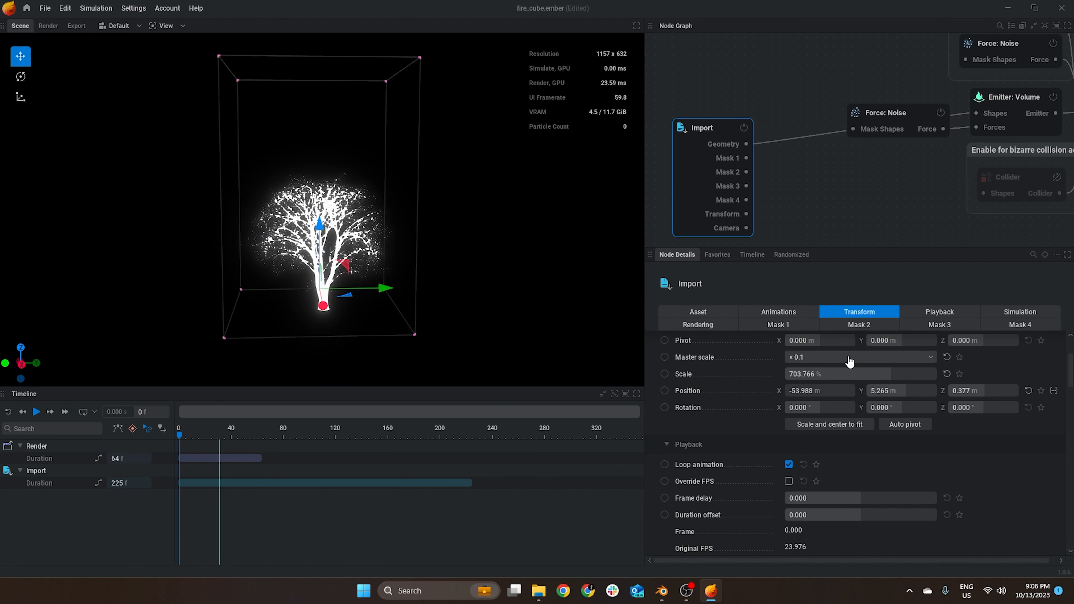
{"action": "scroll", "coordinate": [303, 230], "scroll_direction": "up", "scroll_amount": 5}
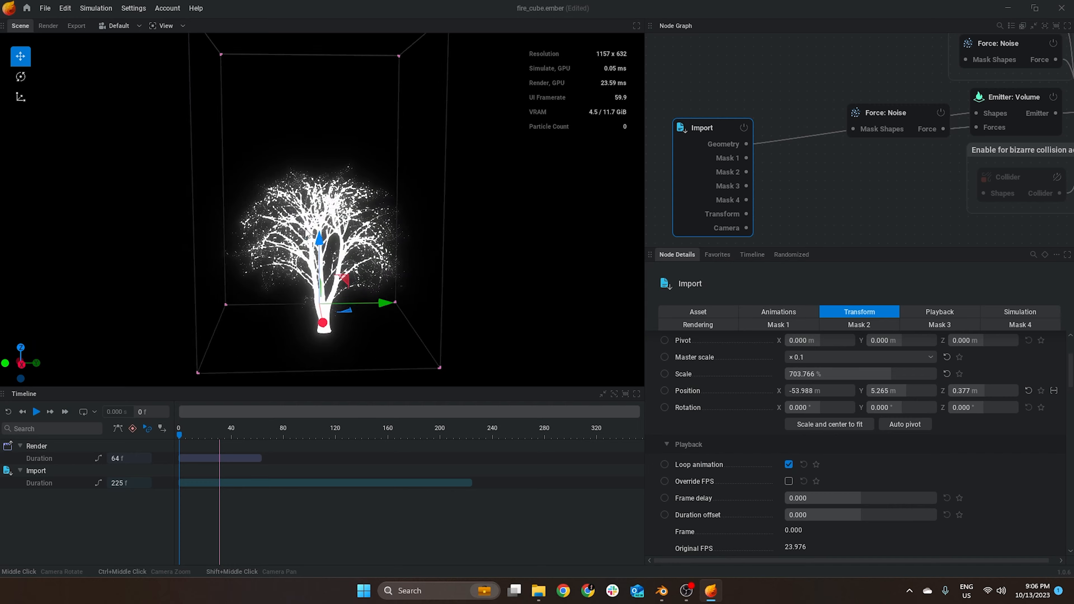
{"action": "scroll", "coordinate": [303, 230], "scroll_direction": "down", "scroll_amount": 5}
{"action": "middle_click_drag", "start_coordinate": [303, 230], "coordinate": [345, 227]}
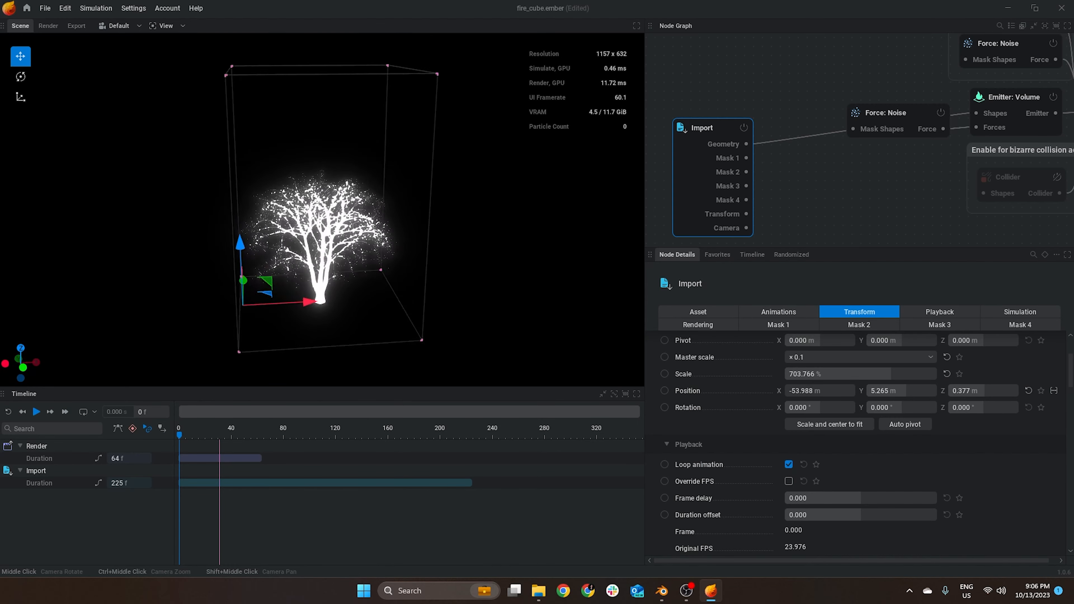
{"action": "scroll", "coordinate": [345, 226], "scroll_direction": "up", "scroll_amount": 4}
{"action": "scroll", "coordinate": [345, 227], "scroll_direction": "down", "scroll_amount": 3}
Step: Preview the fire simulation on the tree, return to frame 0 and look through the import's playback and simulation settings
{"action": "key", "text": "space"}
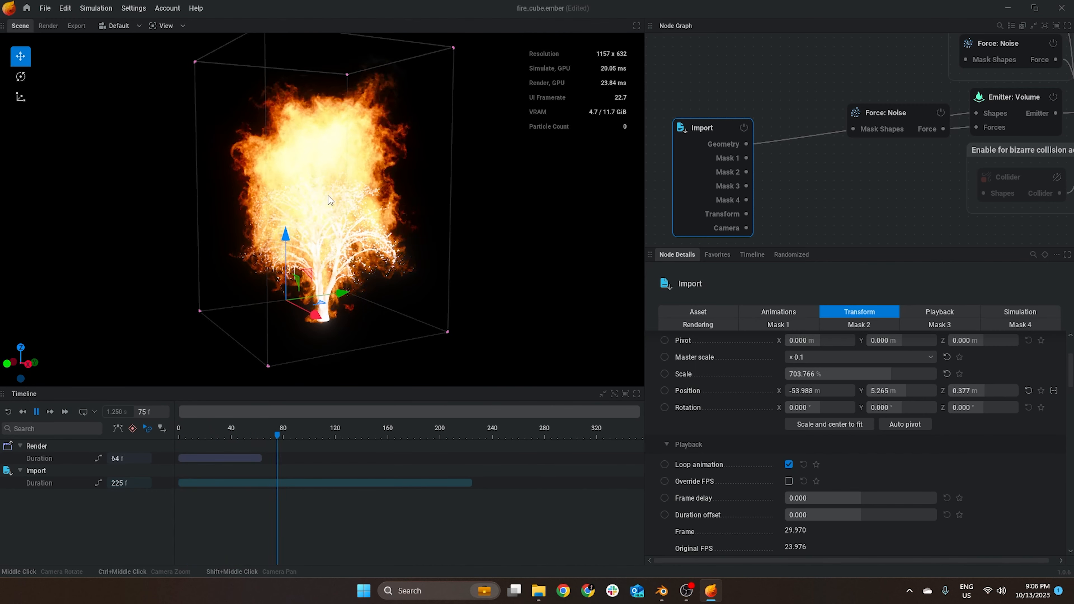
{"action": "key", "text": "space"}
{"action": "left_click_drag", "start_coordinate": [200, 431], "coordinate": [152, 437]}
{"action": "scroll", "coordinate": [713, 398], "scroll_direction": "down", "scroll_amount": 10}
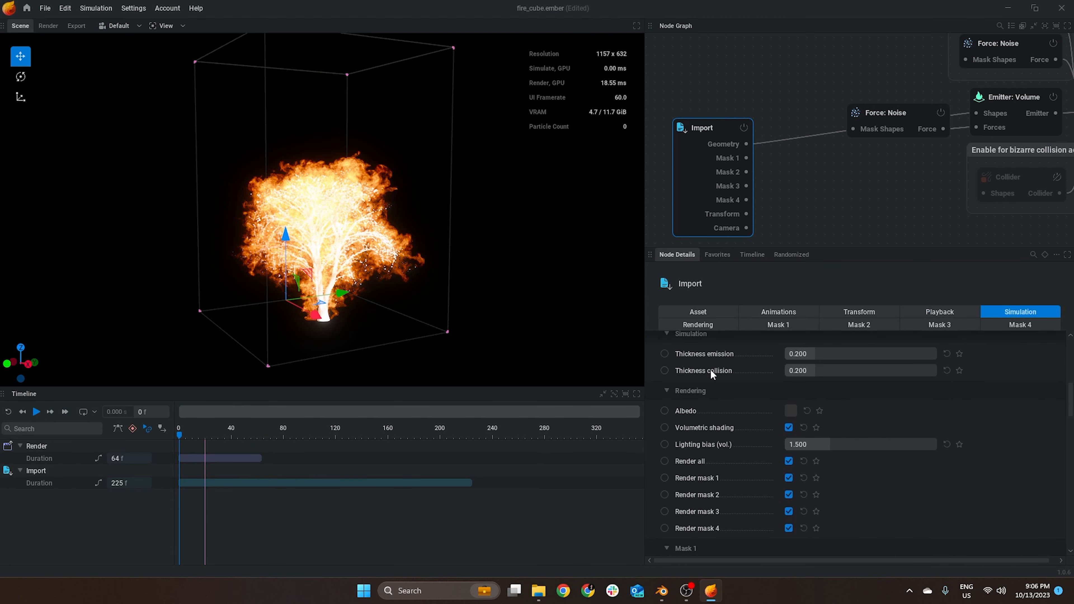
{"action": "scroll", "coordinate": [710, 374], "scroll_direction": "up", "scroll_amount": 8}
Step: Rearrange the Import and Camera nodes below the graph and connect the Import's Camera output to the Camera's Control input
{"action": "scroll", "coordinate": [745, 190], "scroll_direction": "down", "scroll_amount": 5}
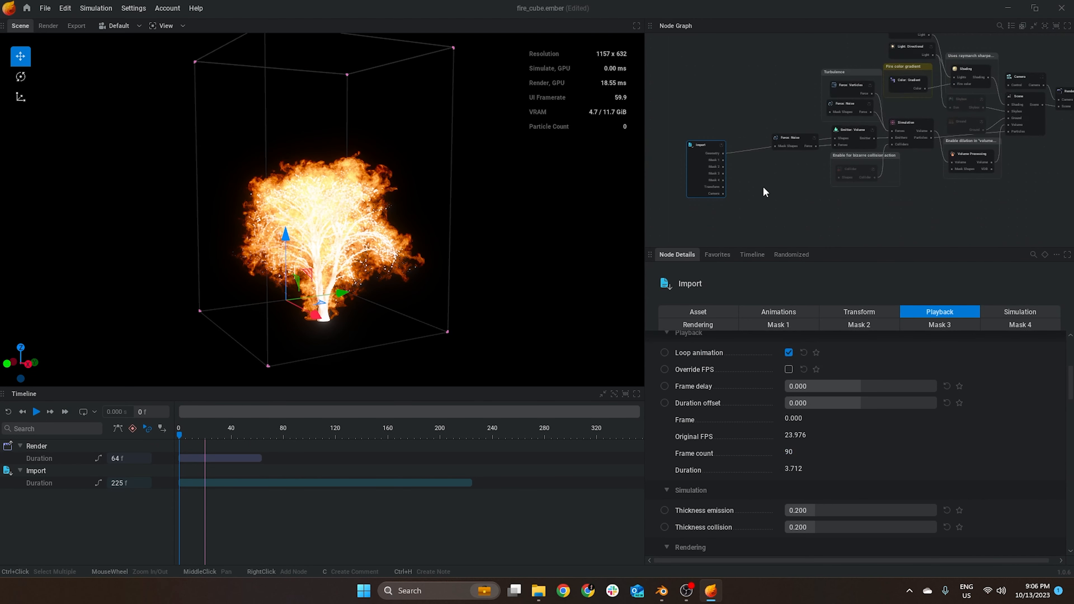
{"action": "left_click_drag", "start_coordinate": [708, 156], "coordinate": [802, 194]}
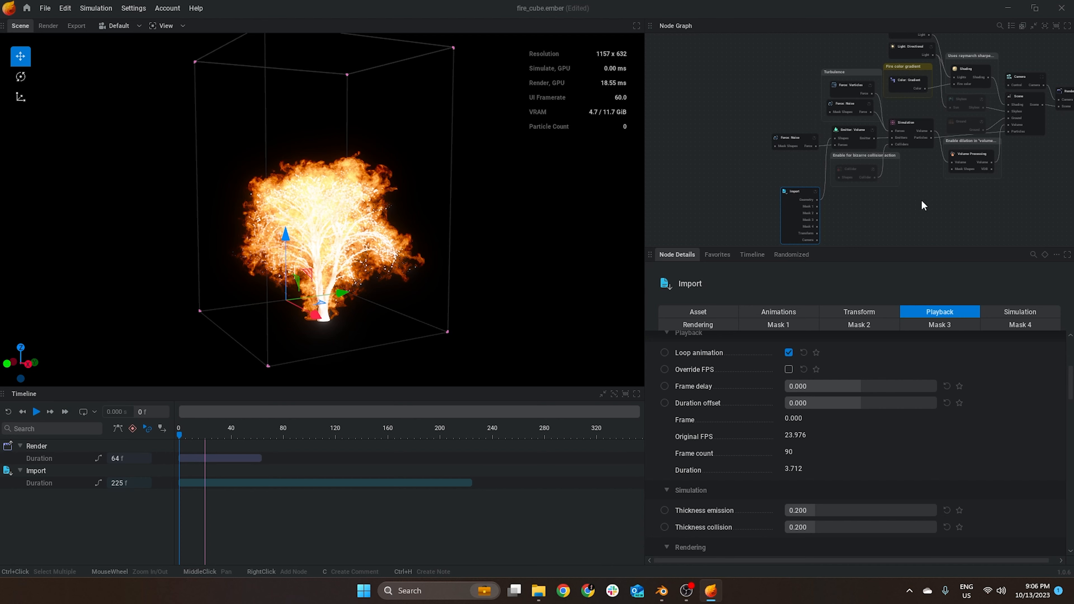
{"action": "middle_click_drag", "start_coordinate": [920, 200], "coordinate": [881, 115]}
{"action": "left_click_drag", "start_coordinate": [946, 42], "coordinate": [894, 176]}
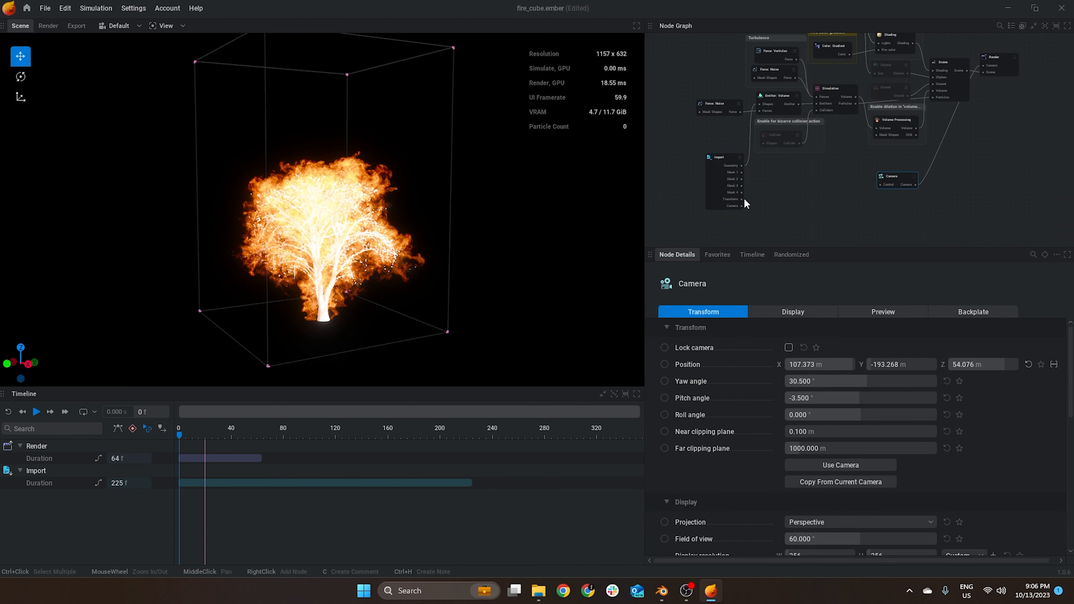
{"action": "left_click_drag", "start_coordinate": [741, 206], "coordinate": [881, 185]}
{"action": "middle_click_drag", "start_coordinate": [912, 193], "coordinate": [797, 157]}
Step: Set the Camera node's projection to Perspective and its display resolution to the 2560 × 1080 UHD preset
{"action": "scroll", "coordinate": [837, 204], "scroll_direction": "up", "scroll_amount": 3}
{"action": "scroll", "coordinate": [843, 418], "scroll_direction": "down", "scroll_amount": 5}
{"action": "left_click", "coordinate": [856, 377]}
{"action": "left_click", "coordinate": [847, 391]}
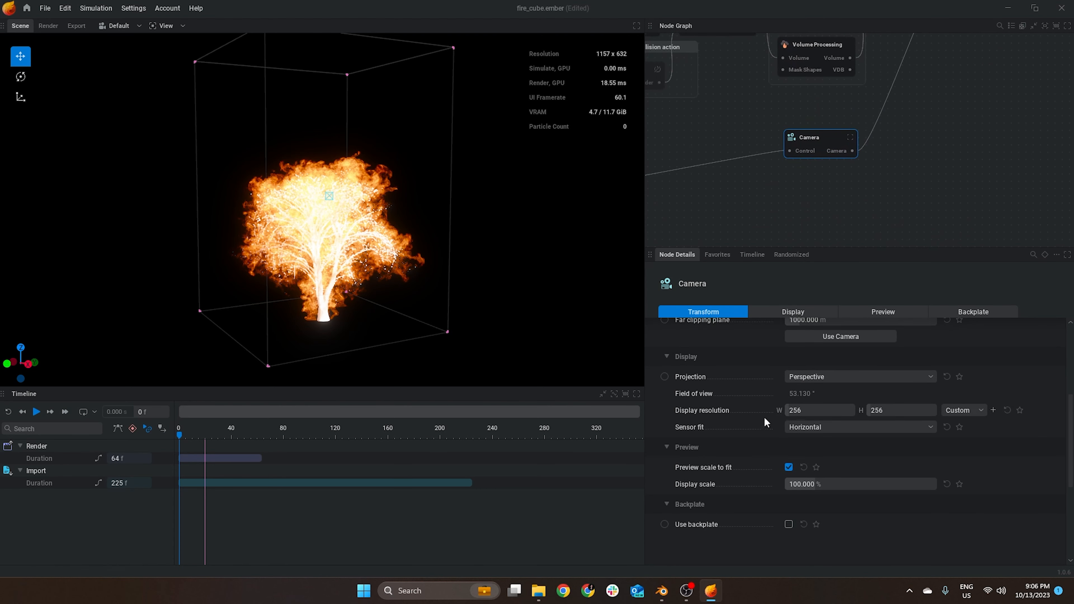
{"action": "left_click", "coordinate": [954, 414]}
{"action": "left_click", "coordinate": [953, 469]}
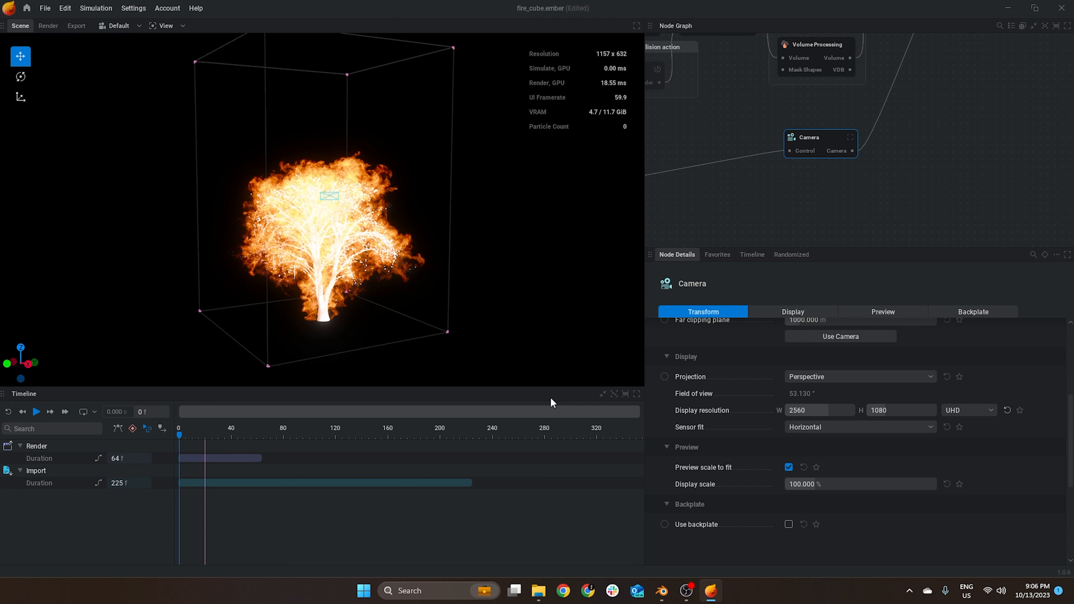
{"action": "scroll", "coordinate": [755, 398], "scroll_direction": "up", "scroll_amount": 5}
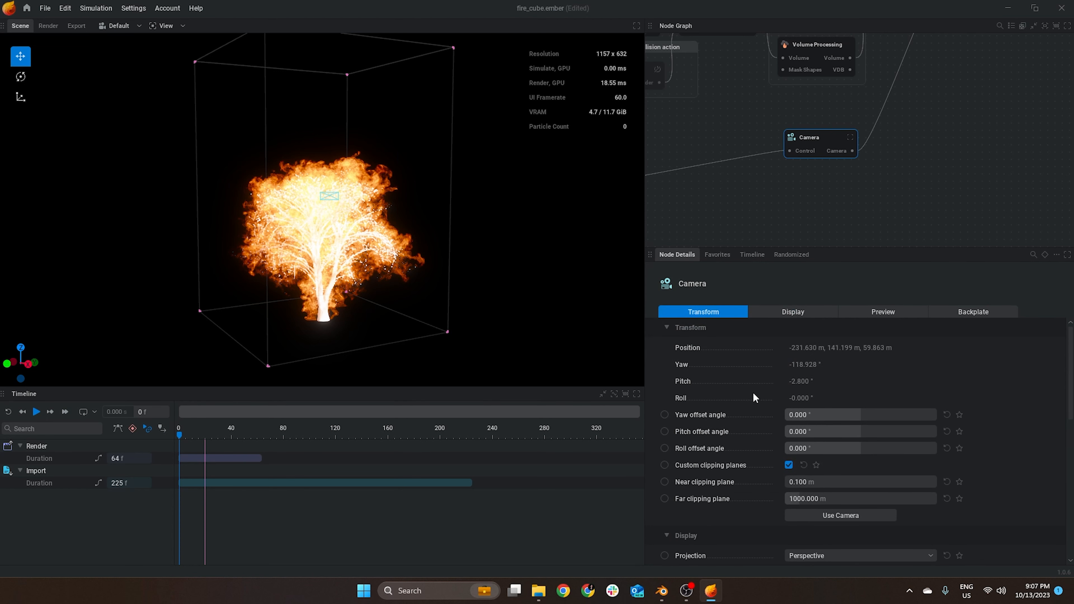
{"action": "scroll", "coordinate": [926, 186], "scroll_direction": "down", "scroll_amount": 5}
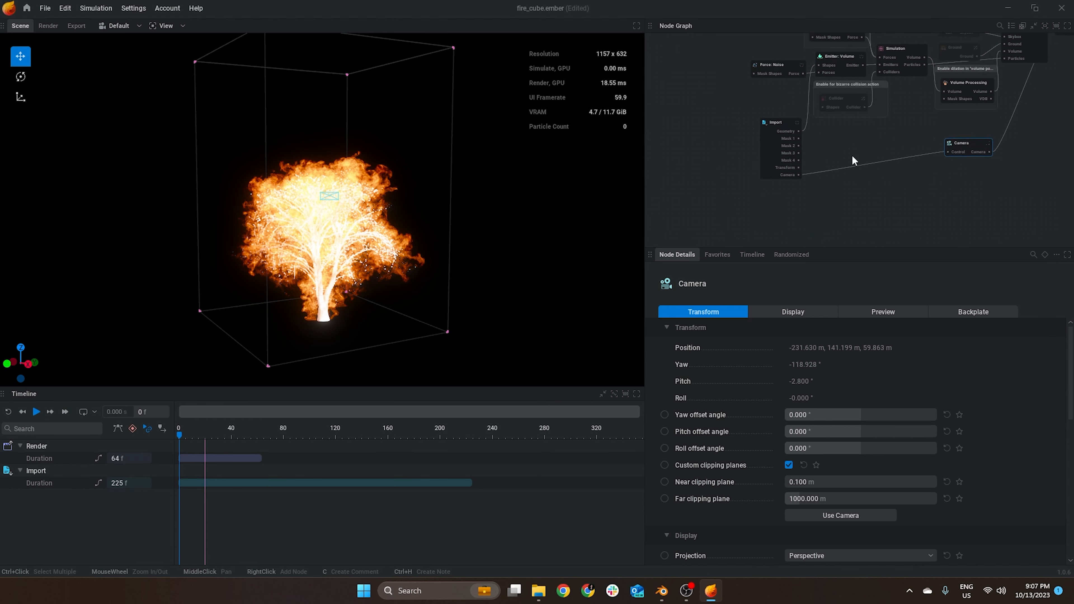